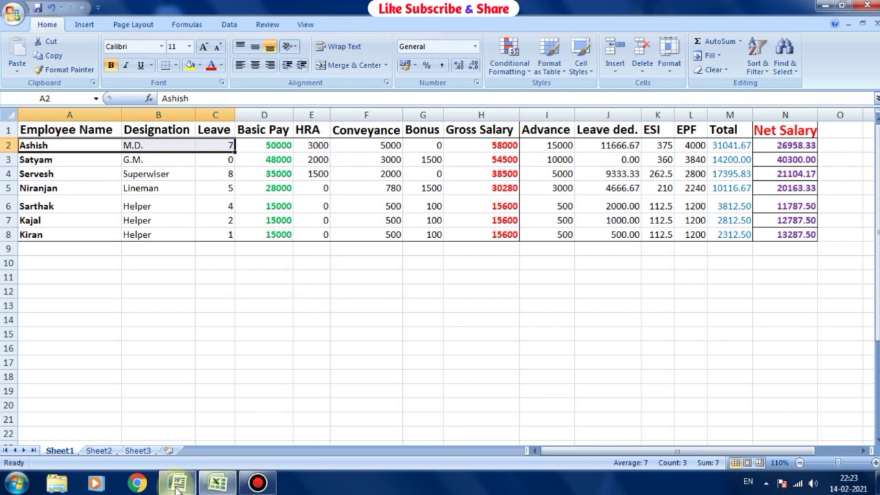
# Switch from the Excel salary sheet to the Word salary slip document.
pyautogui.moveTo(177, 486)
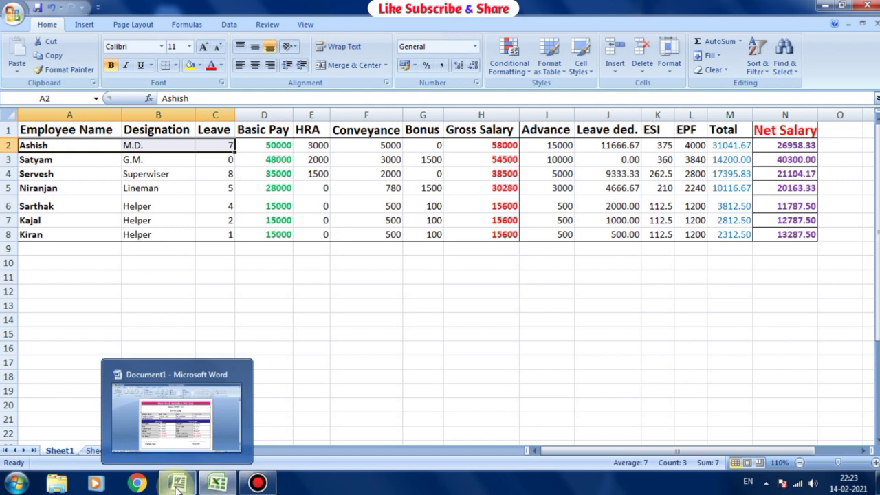
pyautogui.click(177, 486)
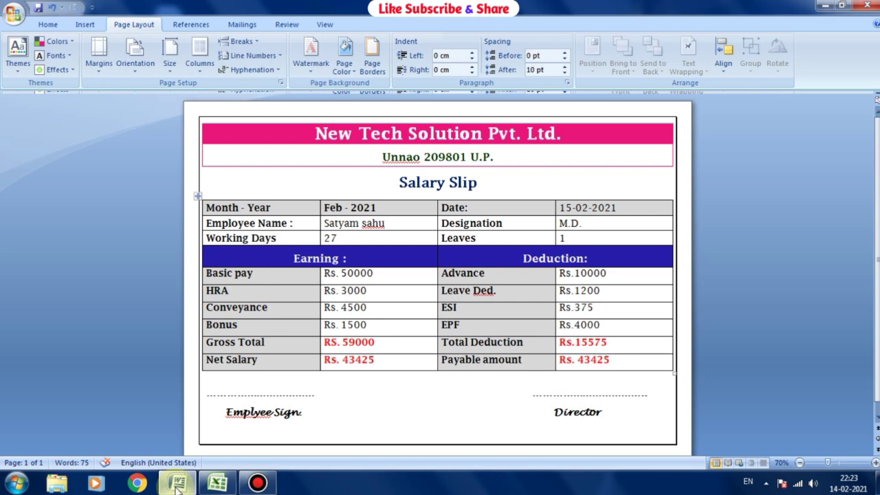
pyautogui.click(224, 485)
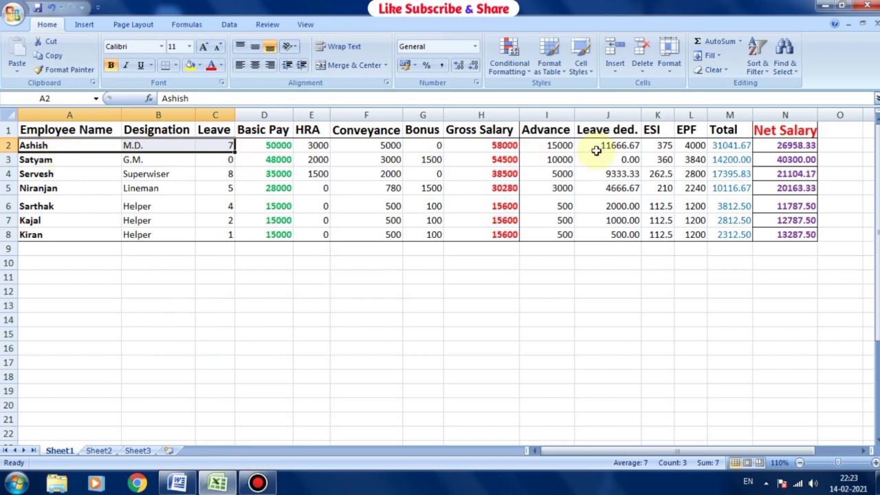
pyautogui.click(180, 484)
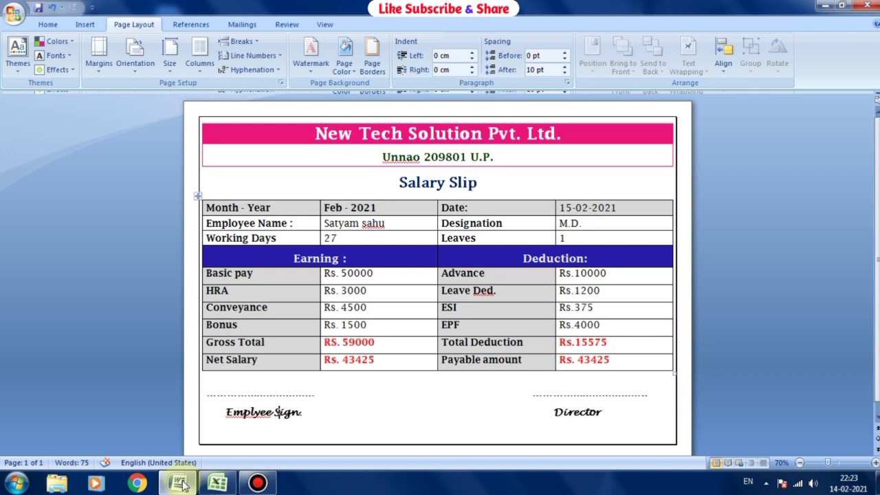
# Start a new Word document in landscape orientation with narrow margins.
pyautogui.click(21, 479)
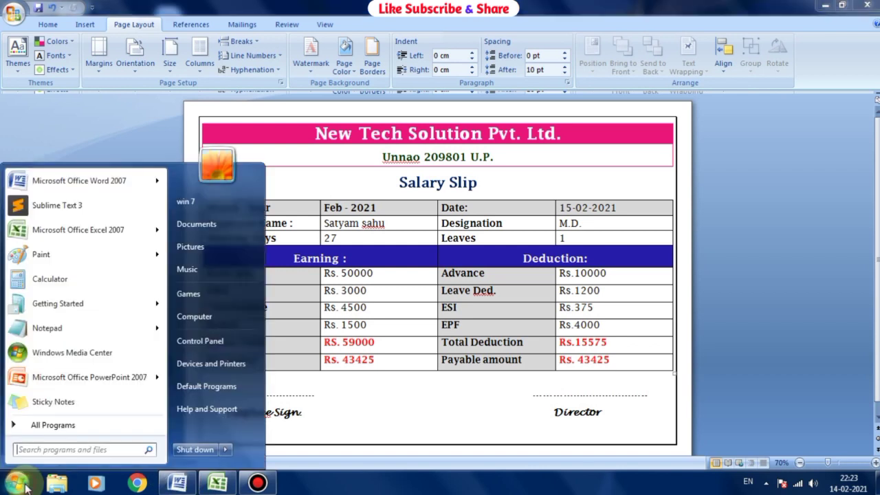
pyautogui.click(81, 183)
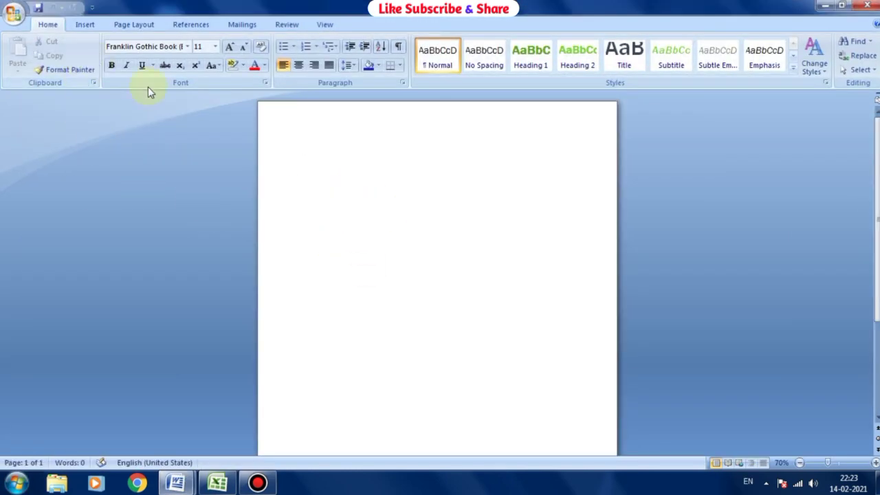
pyautogui.click(124, 27)
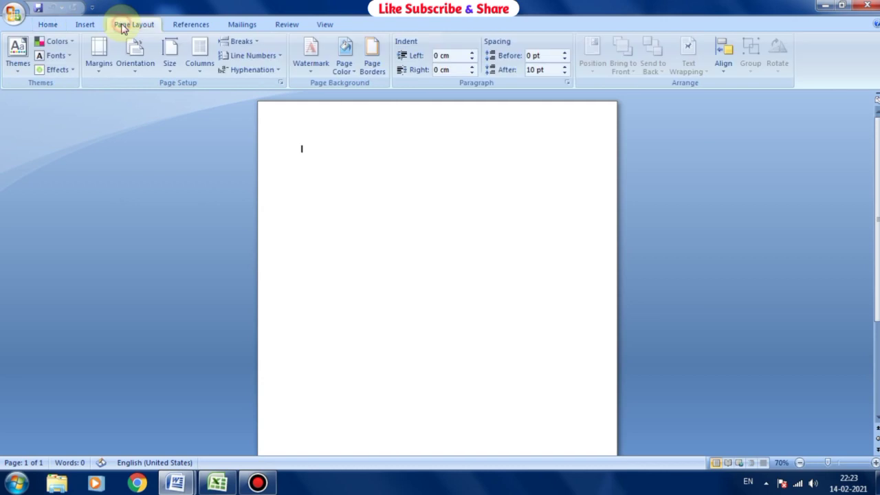
pyautogui.click(134, 69)
pyautogui.click(143, 124)
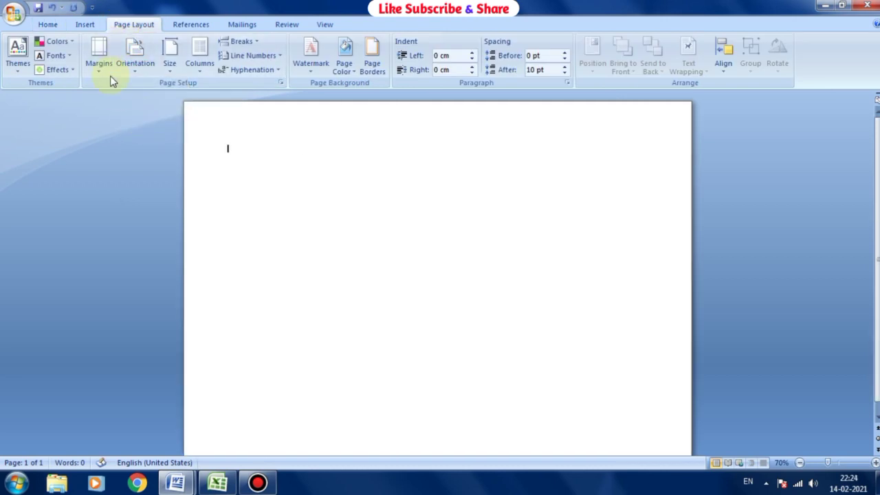
pyautogui.click(101, 62)
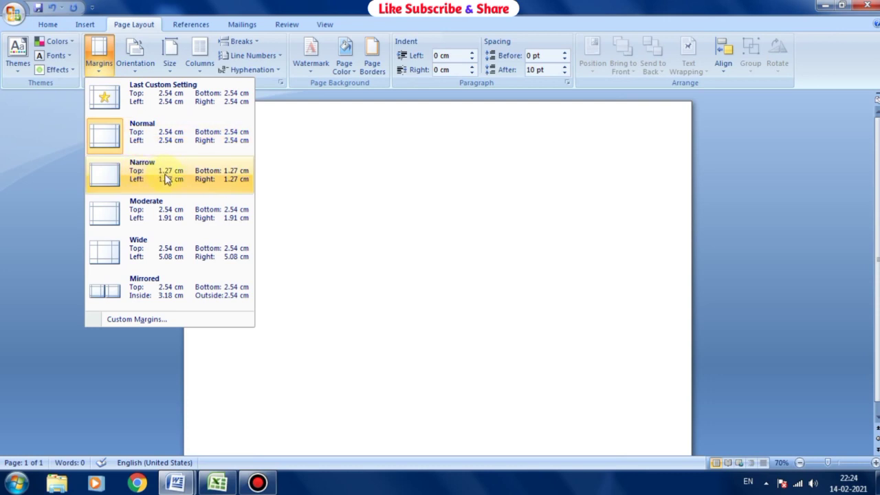
pyautogui.click(165, 177)
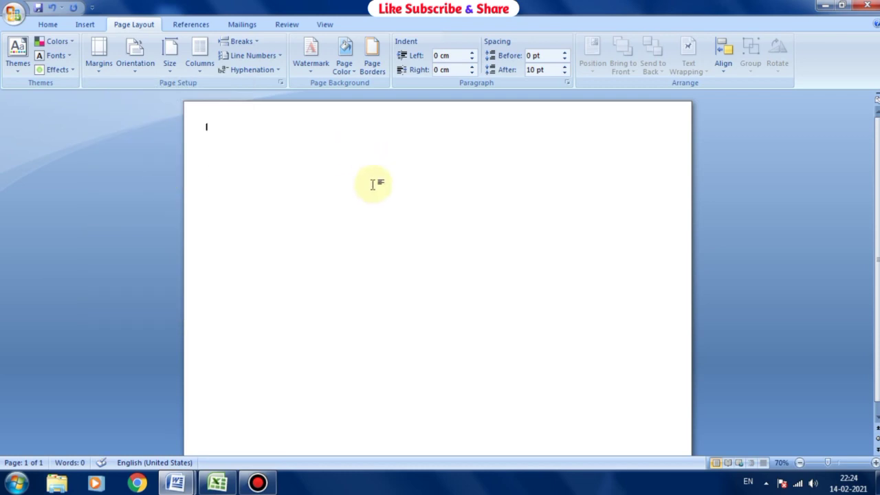
# Apply a plain box page border to the whole document.
pyautogui.click(372, 63)
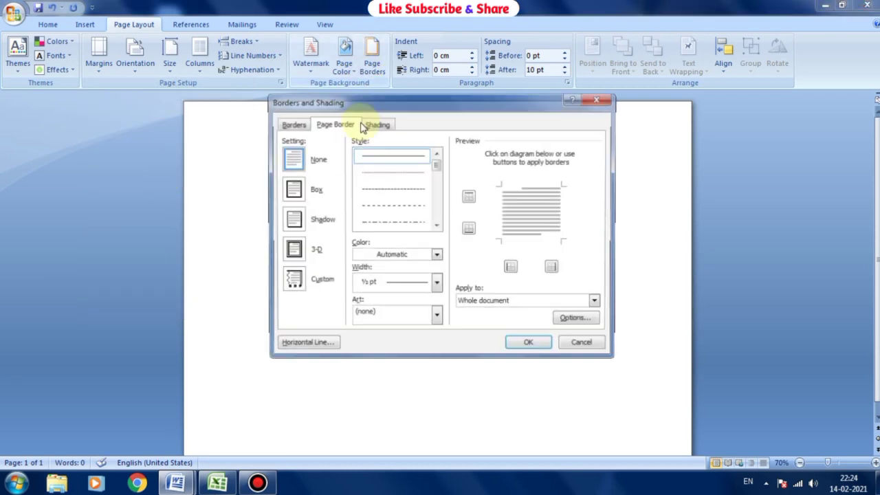
pyautogui.click(292, 220)
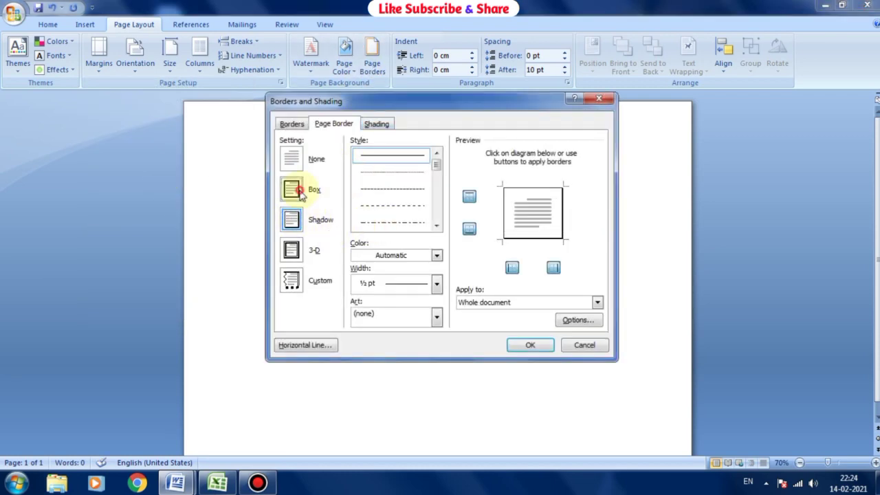
pyautogui.click(300, 193)
pyautogui.click(530, 344)
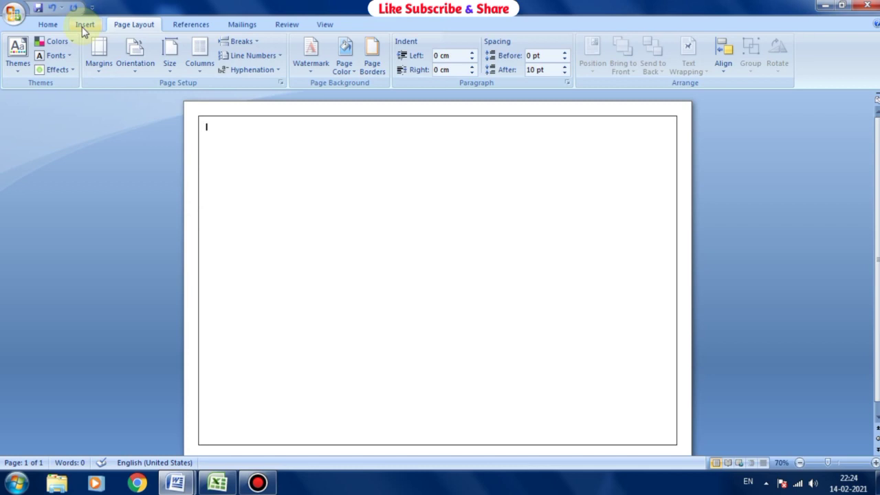
# Insert a 1x2 table holding 'New Tech Solution Pvt. Ltd.' above 'Unnao 209801 U.P.'.
pyautogui.click(83, 28)
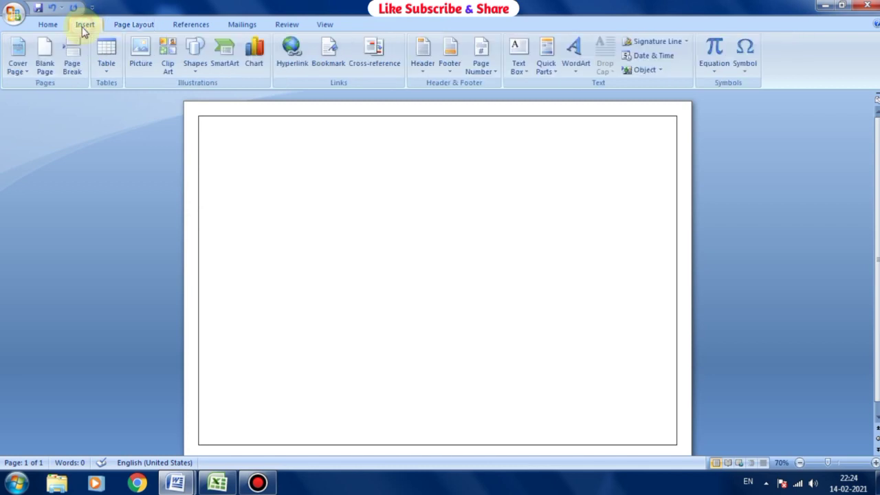
pyautogui.click(109, 78)
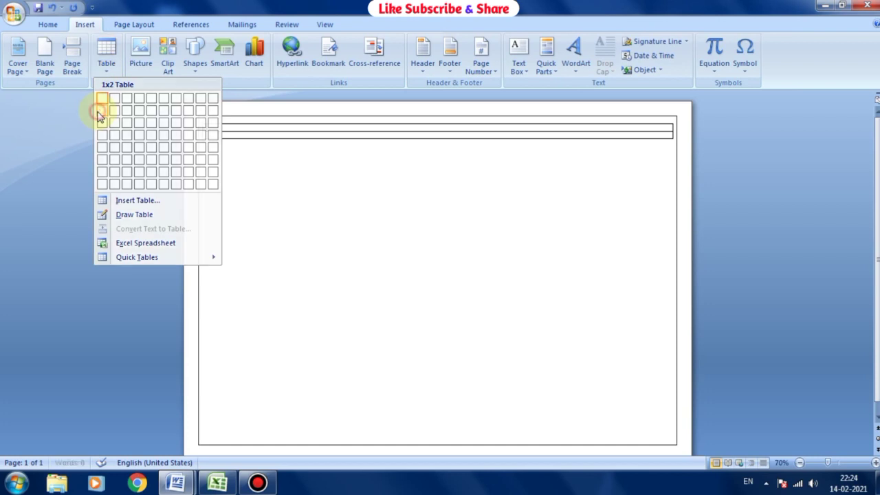
pyautogui.click(100, 109)
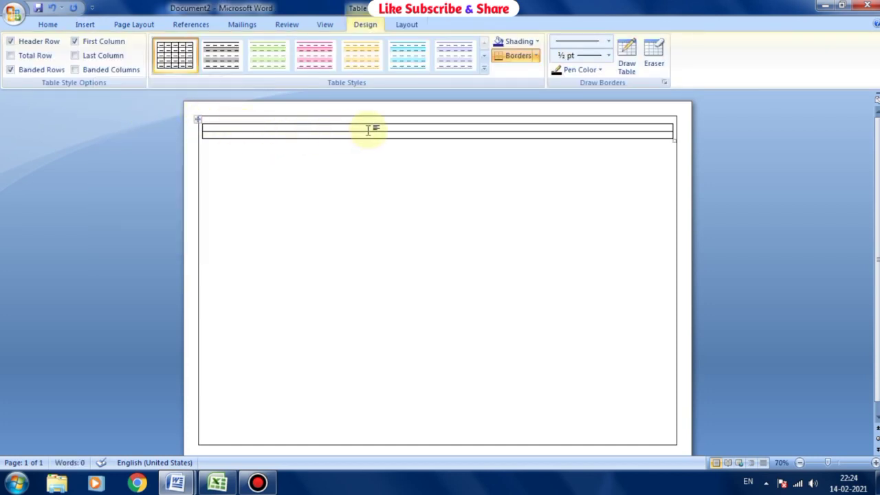
pyautogui.write('New')
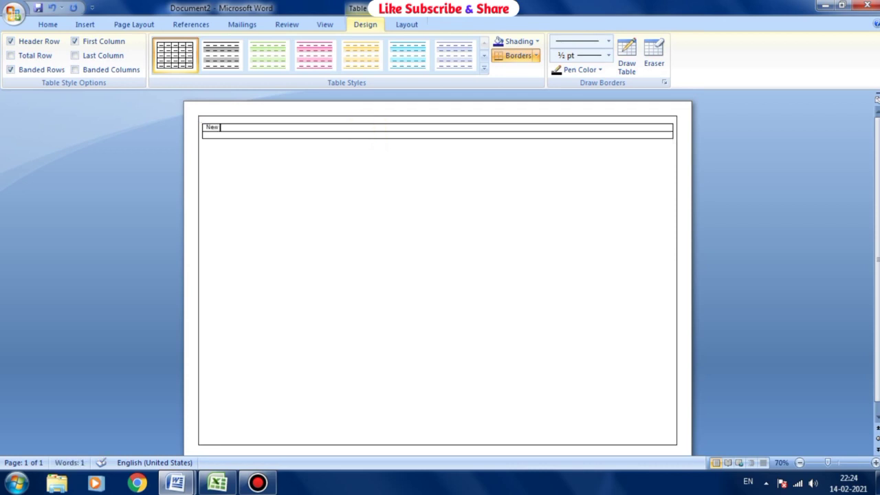
pyautogui.write(' Tech')
pyautogui.write(' Soluti')
pyautogui.write('on Pv')
pyautogui.write('t')
pyautogui.write('. Ltd')
pyautogui.write('.')
pyautogui.click(352, 136)
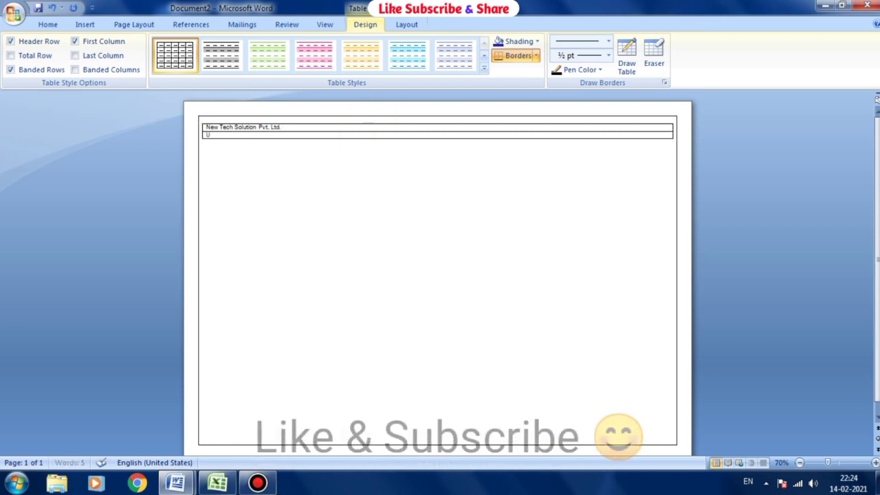
pyautogui.write('Unnao')
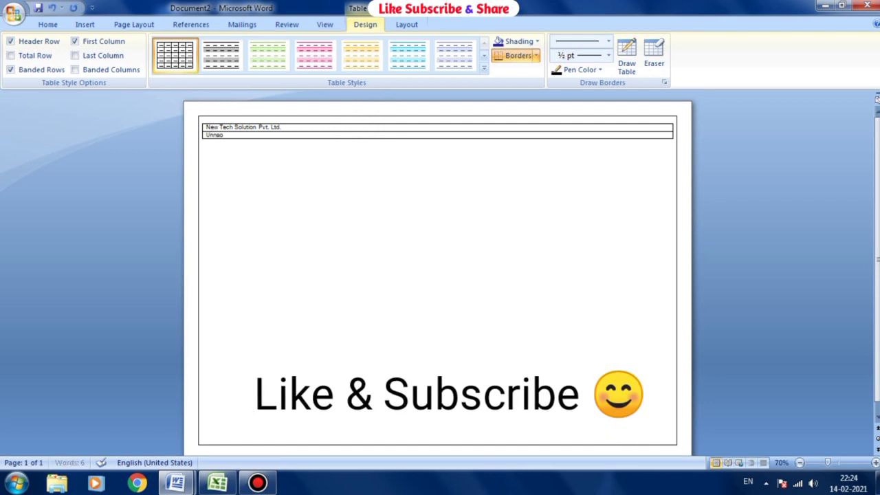
pyautogui.write(' 209801')
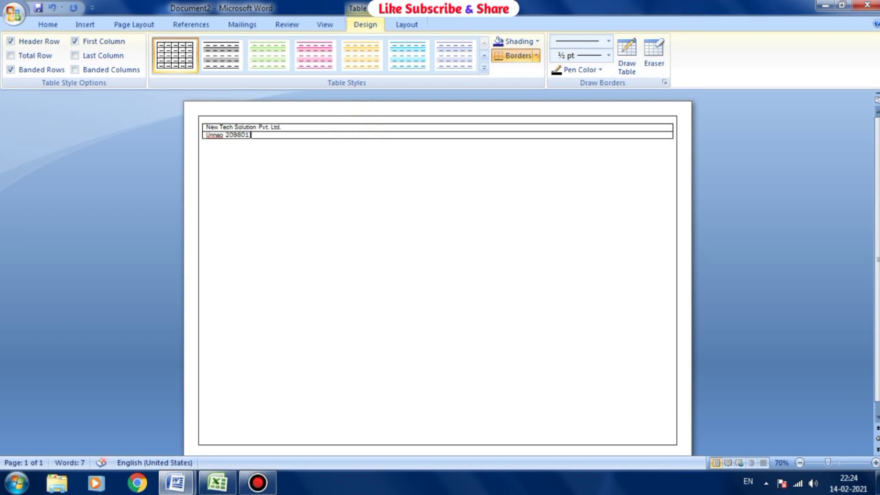
pyautogui.write(' U.P.')
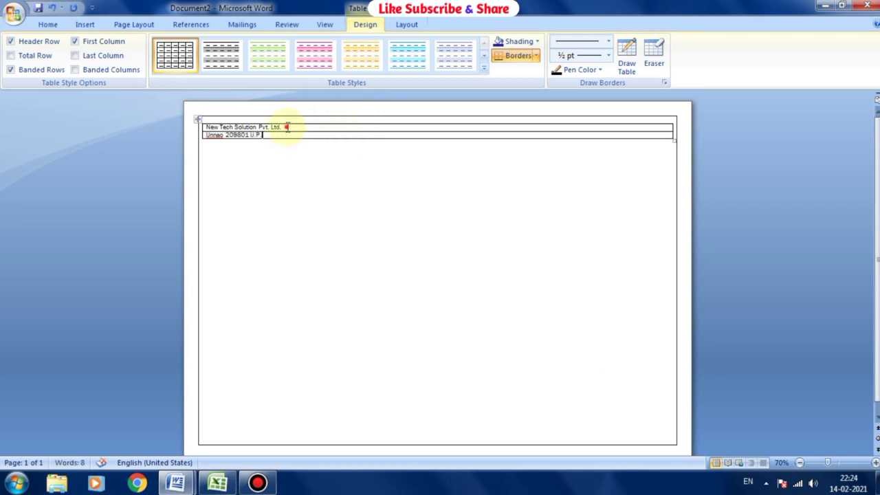
# Make the company name 28 pt, bold and centred in its row.
pyautogui.moveTo(287, 127); pyautogui.dragTo(205, 127)
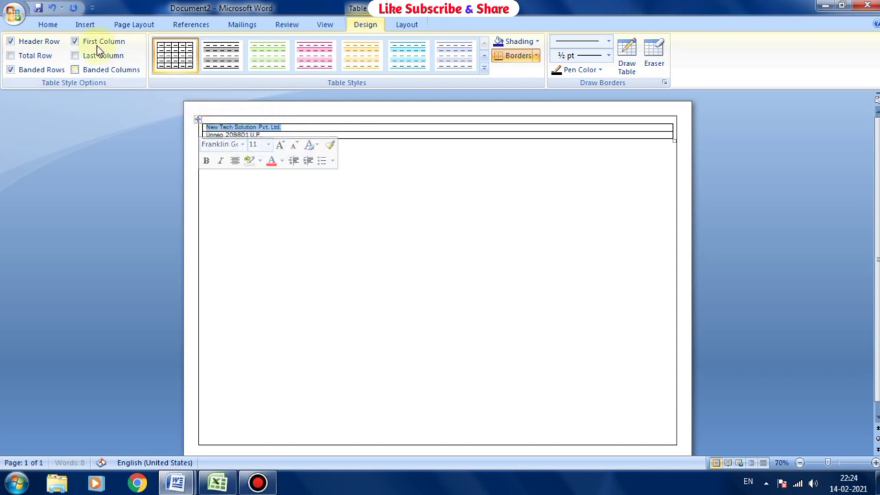
pyautogui.click(47, 25)
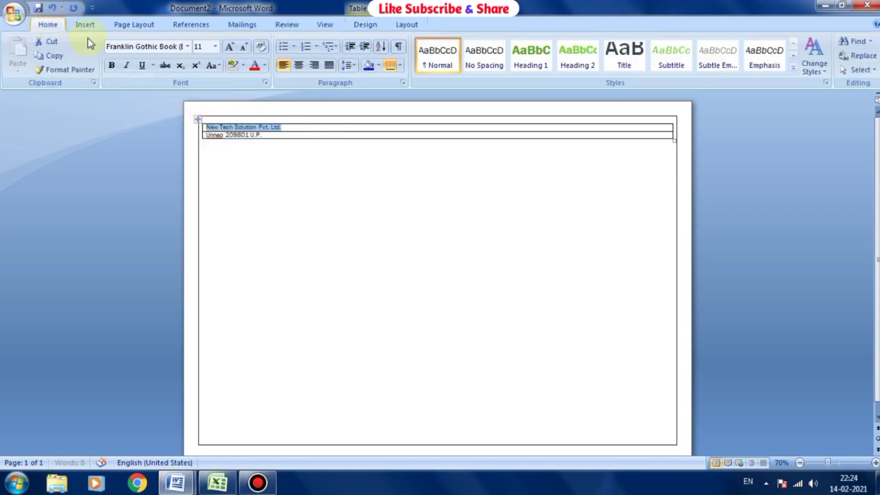
pyautogui.click(230, 47)
pyautogui.click(229, 46)
pyautogui.click(229, 46)
pyautogui.click(230, 47)
pyautogui.click(230, 47)
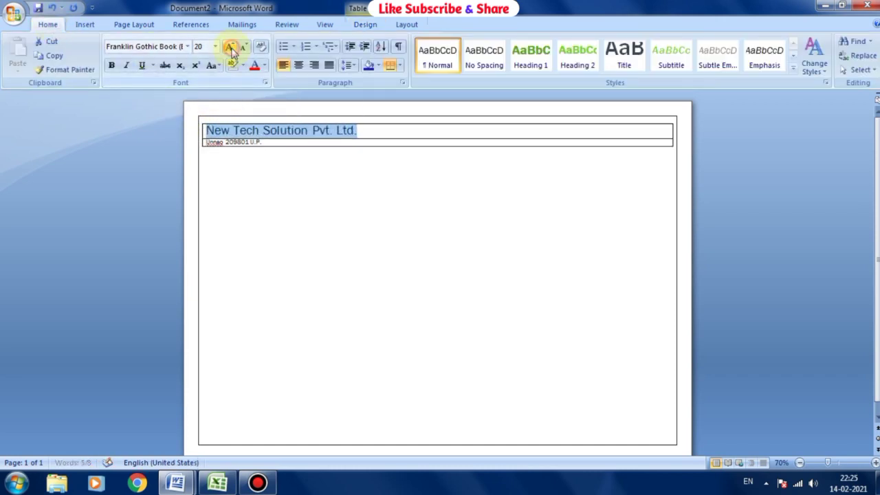
pyautogui.click(231, 48)
pyautogui.click(230, 48)
pyautogui.click(230, 48)
pyautogui.click(230, 48)
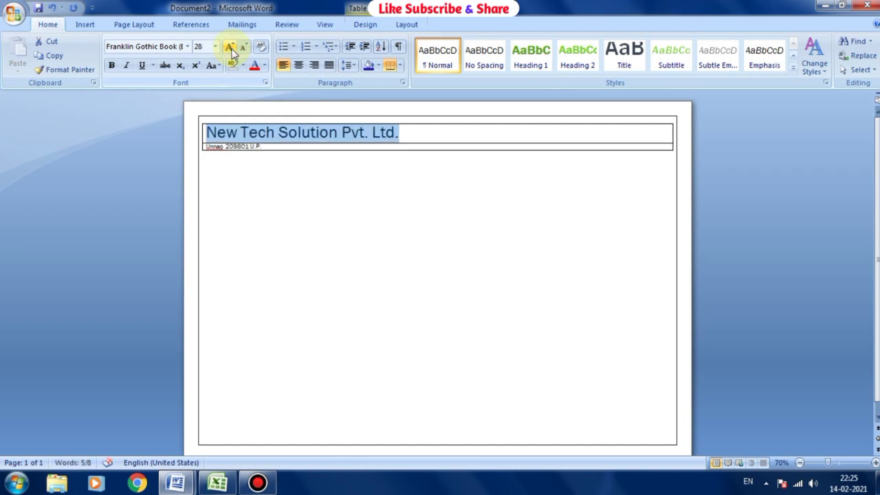
pyautogui.click(242, 67)
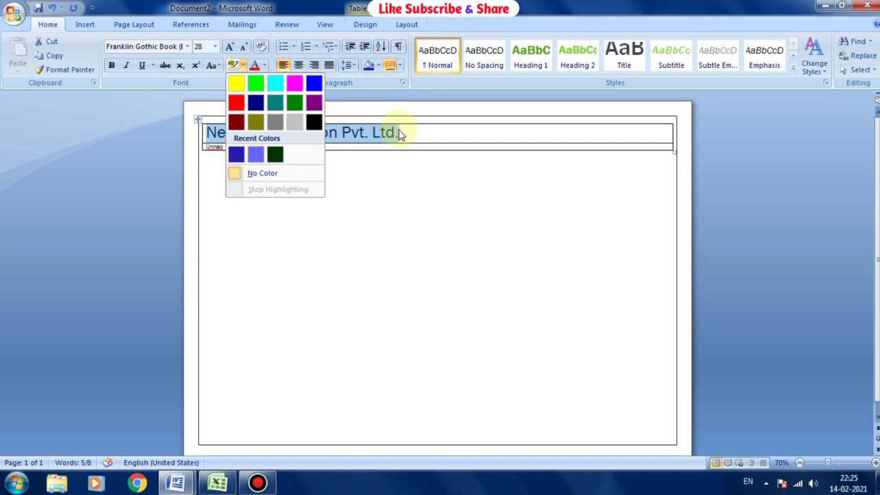
pyautogui.click(112, 66)
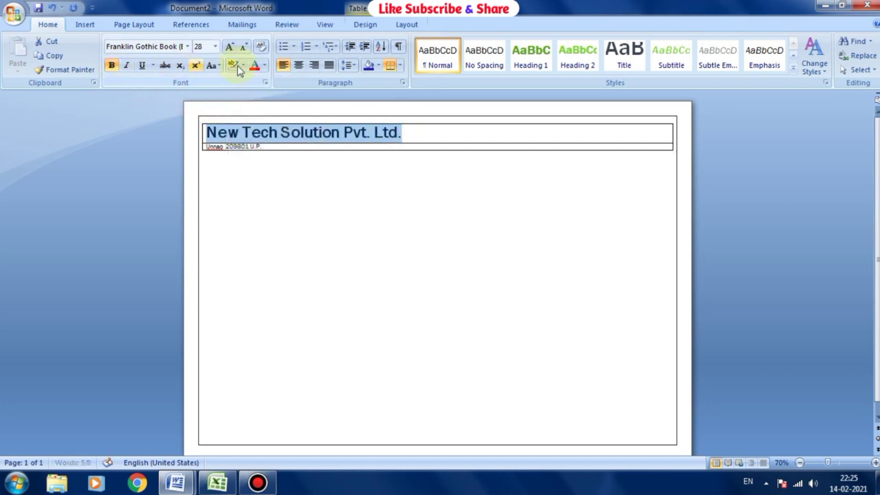
pyautogui.click(300, 66)
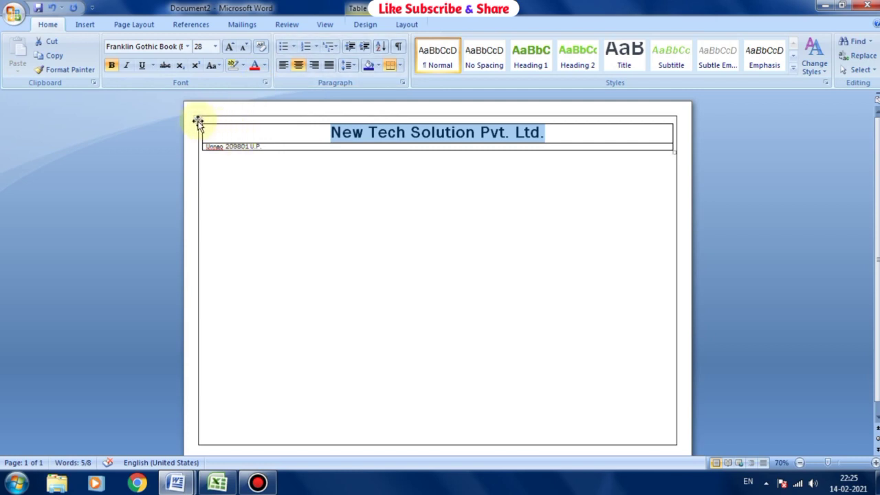
# Set the header table text in Lucida Fax.
pyautogui.click(198, 122)
pyautogui.click(188, 46)
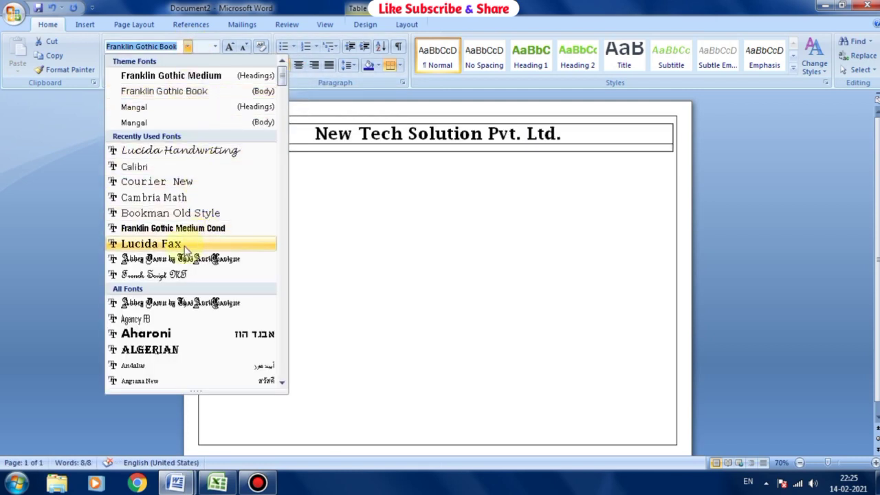
pyautogui.click(173, 244)
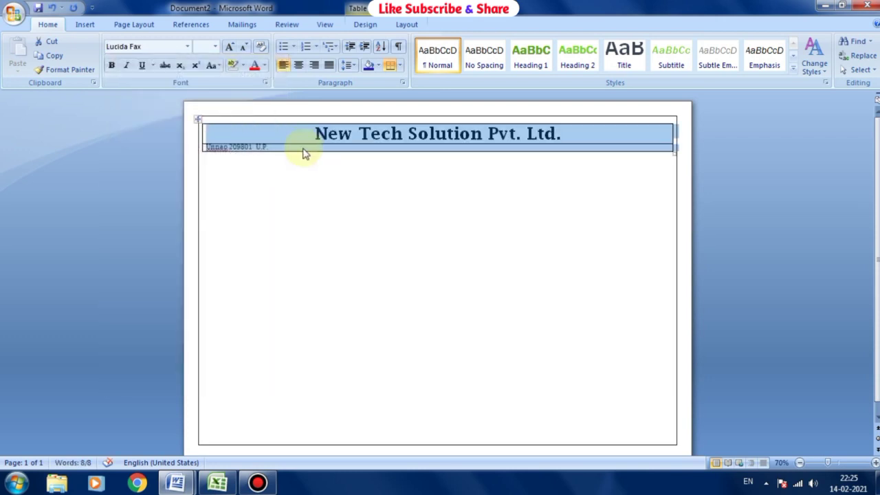
# Make the address line 18 pt, bold, green and centred.
pyautogui.click(281, 147)
pyautogui.moveTo(281, 147); pyautogui.dragTo(206, 147)
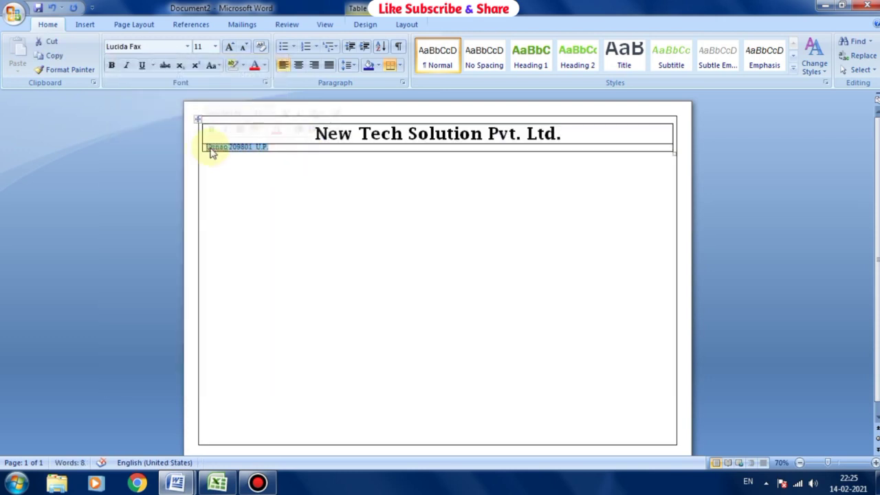
pyautogui.click(228, 47)
pyautogui.click(227, 47)
pyautogui.click(229, 47)
pyautogui.click(228, 48)
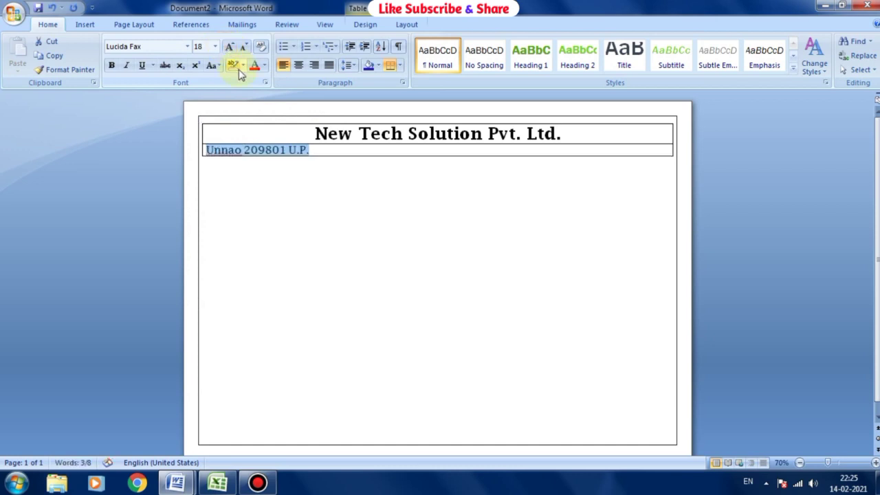
pyautogui.click(265, 67)
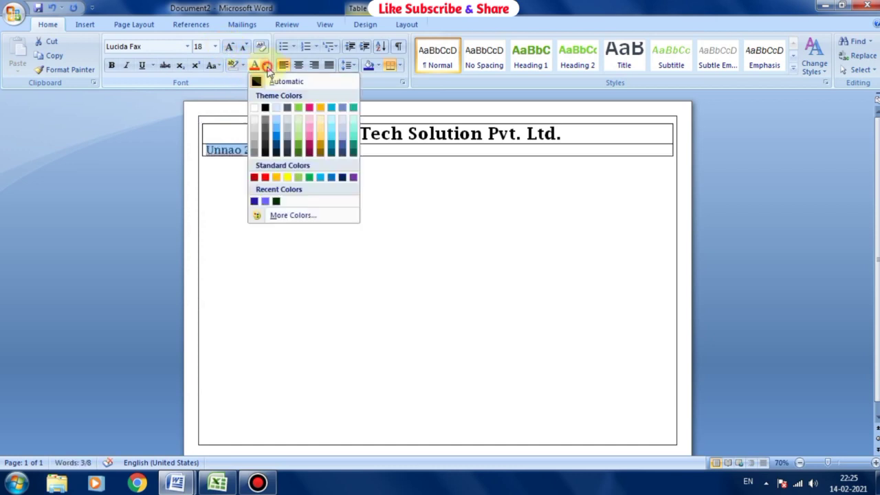
pyautogui.click(309, 177)
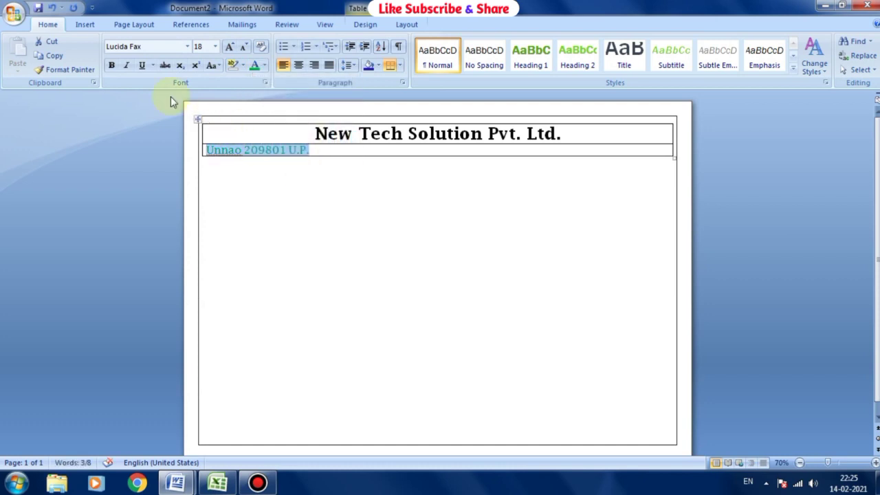
pyautogui.click(112, 66)
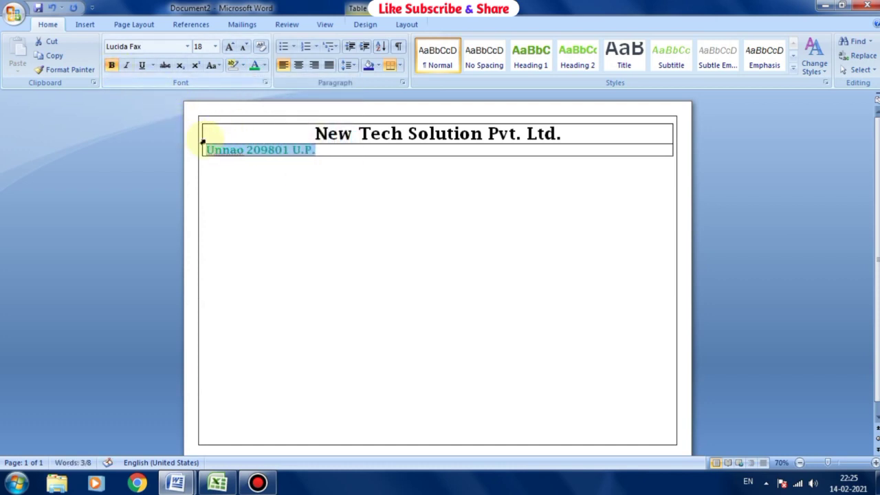
pyautogui.click(298, 65)
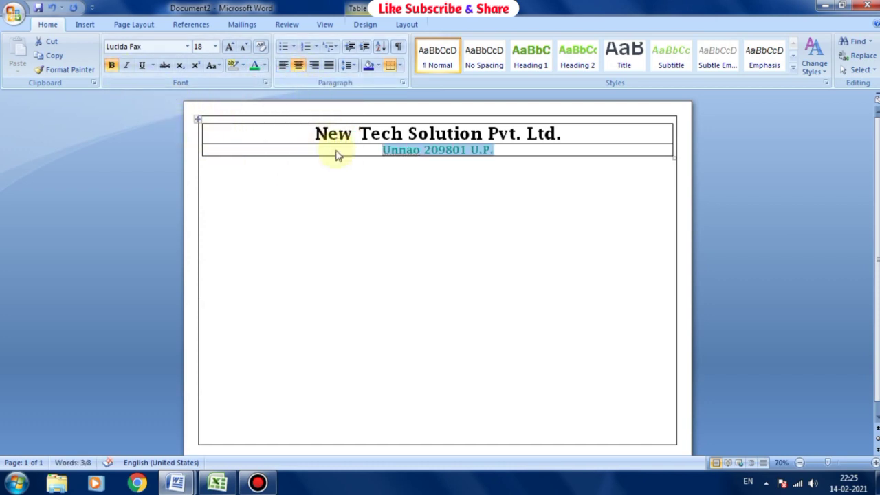
pyautogui.click(198, 121)
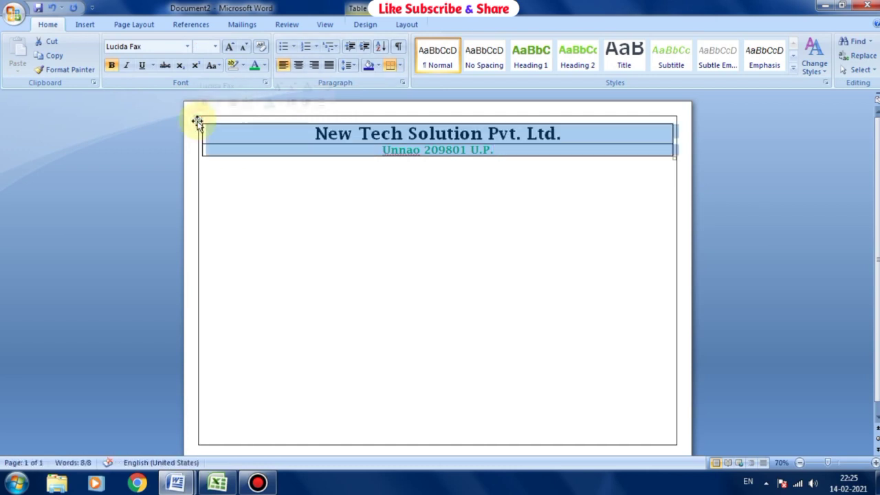
# Apply the pink Light List - Accent 2 table style and bold the table text.
pyautogui.click(367, 23)
pyautogui.click(485, 56)
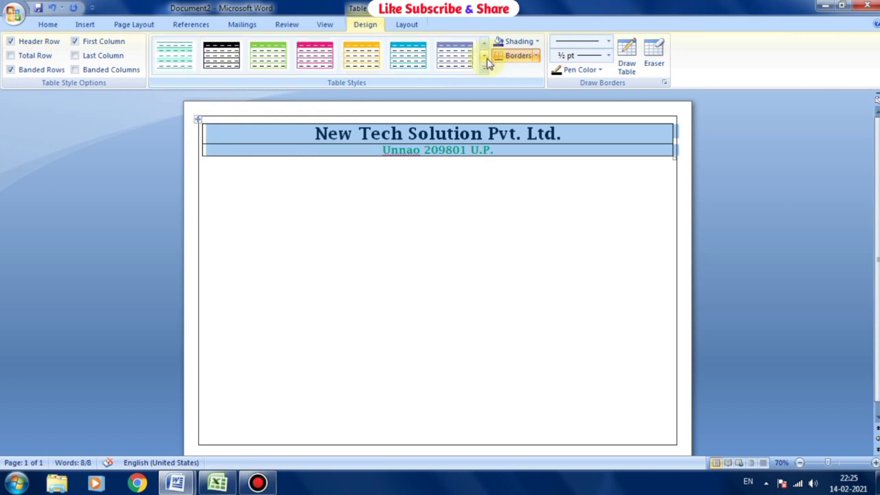
pyautogui.click(327, 60)
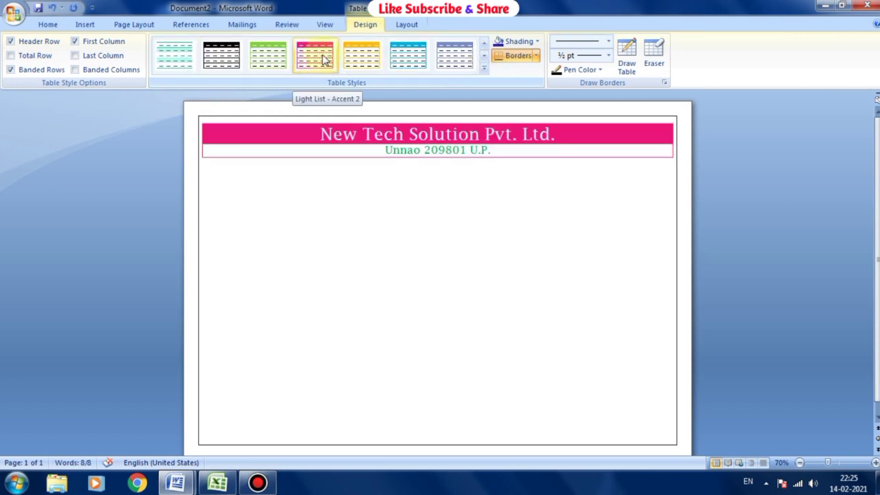
pyautogui.click(50, 25)
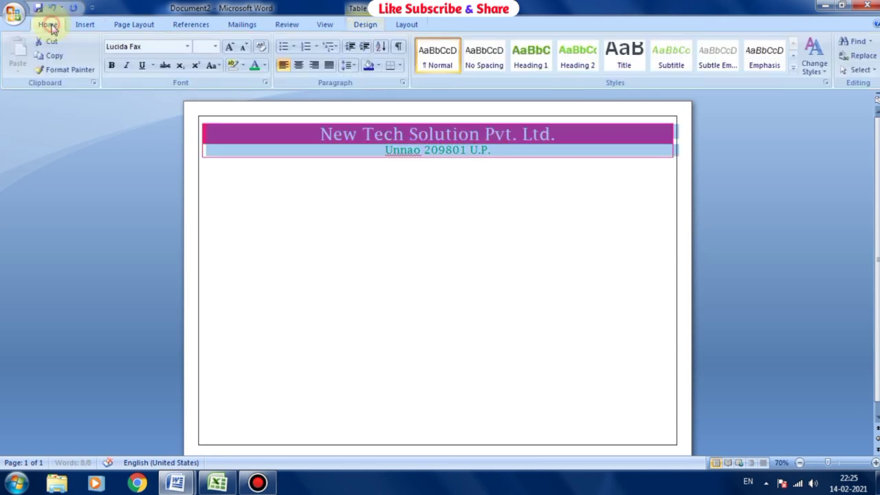
pyautogui.click(112, 66)
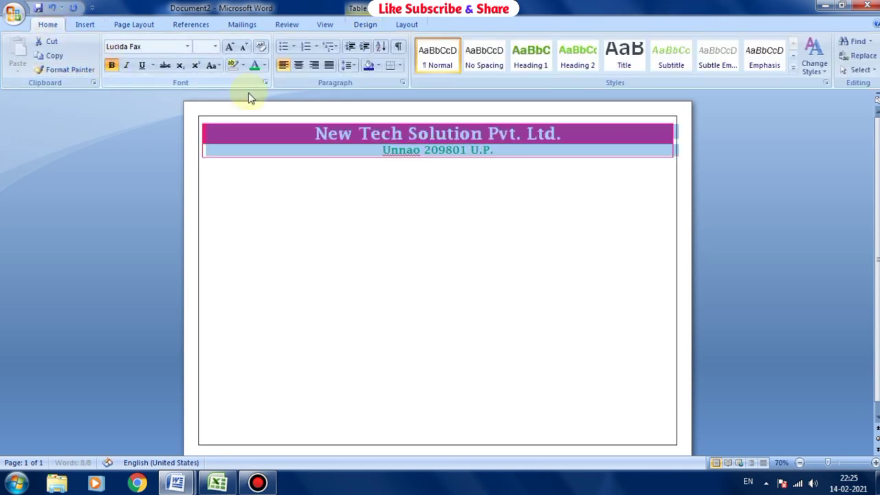
# Add space before the 'Unnao 209801 U.P.' address paragraph.
pyautogui.click(501, 150)
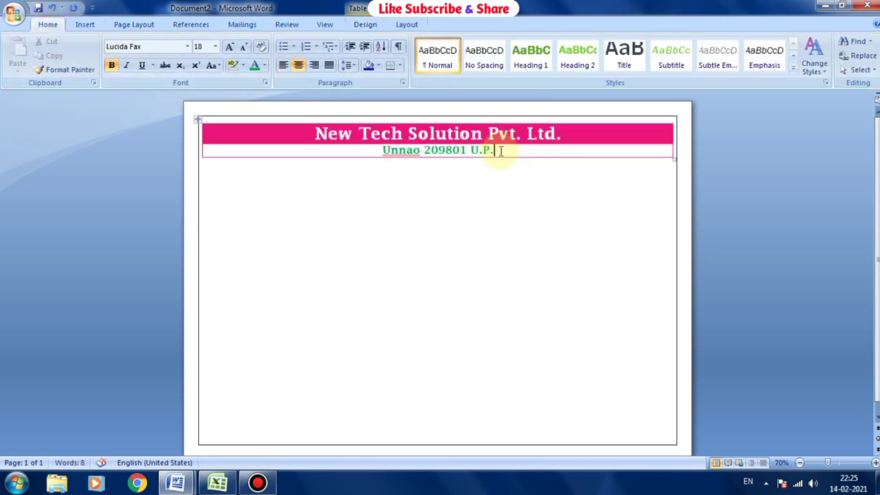
pyautogui.moveTo(501, 150); pyautogui.dragTo(382, 151)
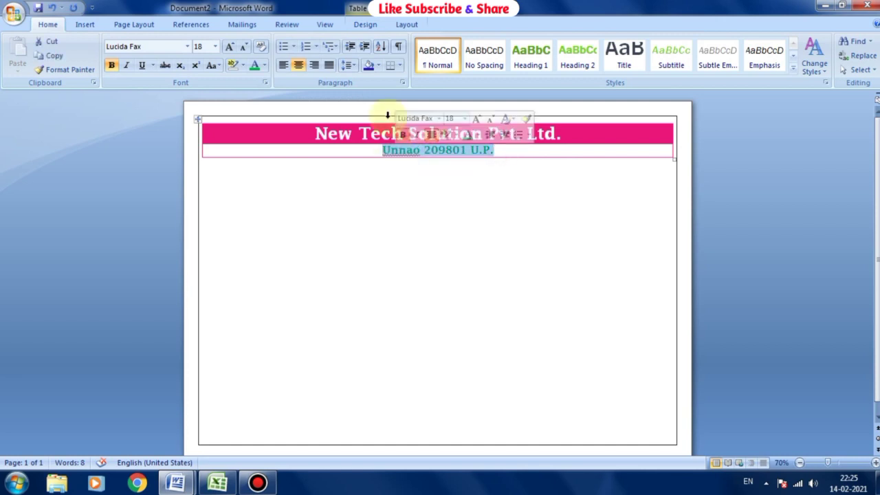
pyautogui.click(346, 66)
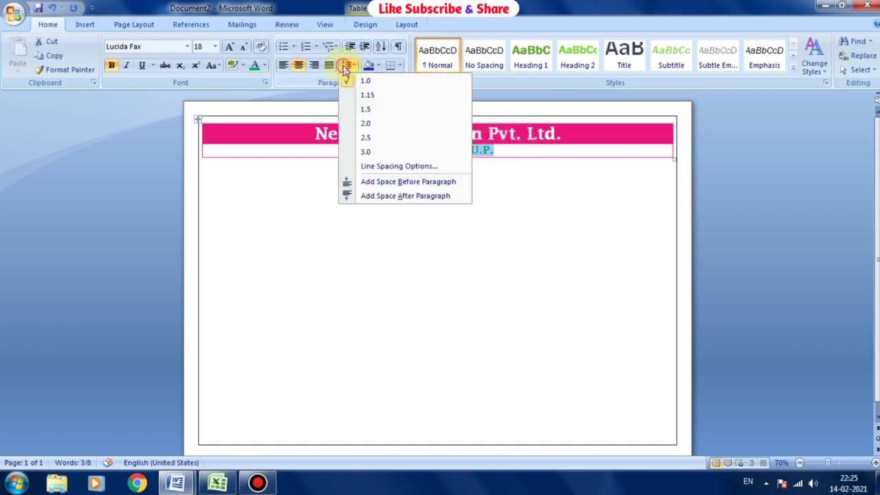
pyautogui.click(371, 181)
pyautogui.click(348, 65)
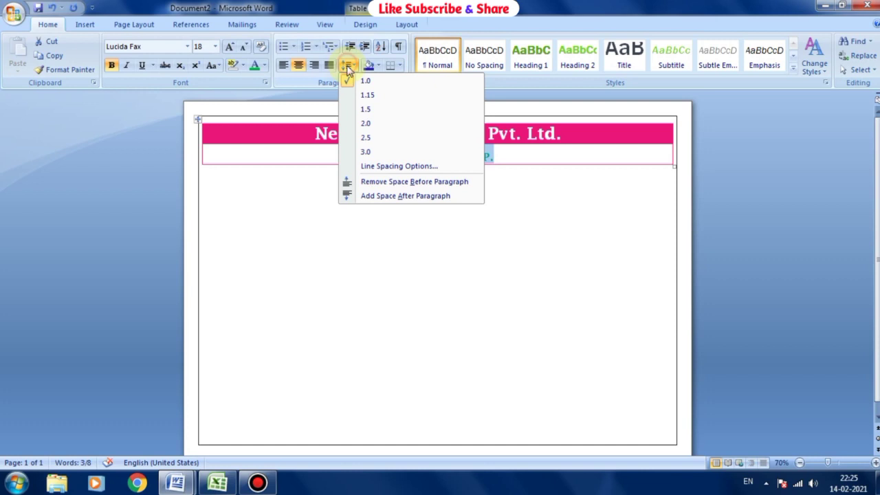
# Add space after the address and type 'Salary Slip' below as a 26 pt bold centred title.
pyautogui.click(366, 196)
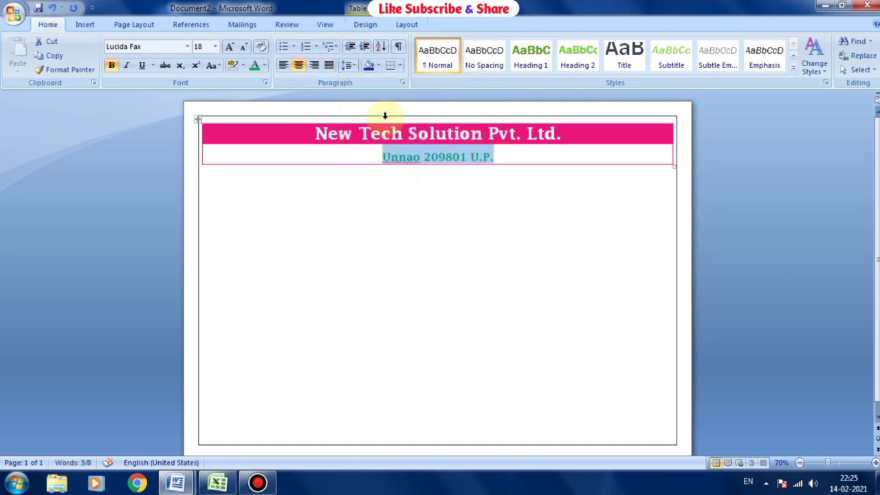
pyautogui.click(554, 166)
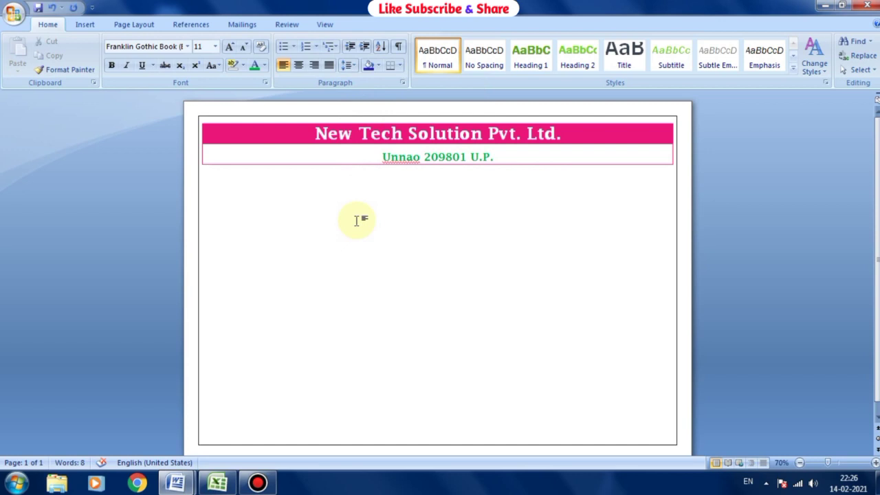
pyautogui.write('sAL')
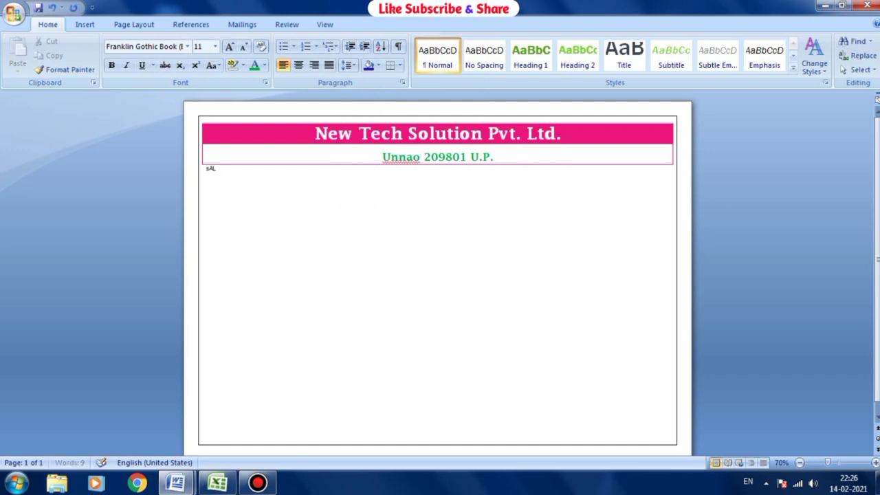
pyautogui.write('Y')
pyautogui.write('a')
pyautogui.write('lary Sl')
pyautogui.write('ip')
pyautogui.hotkey('shift', 'Left')
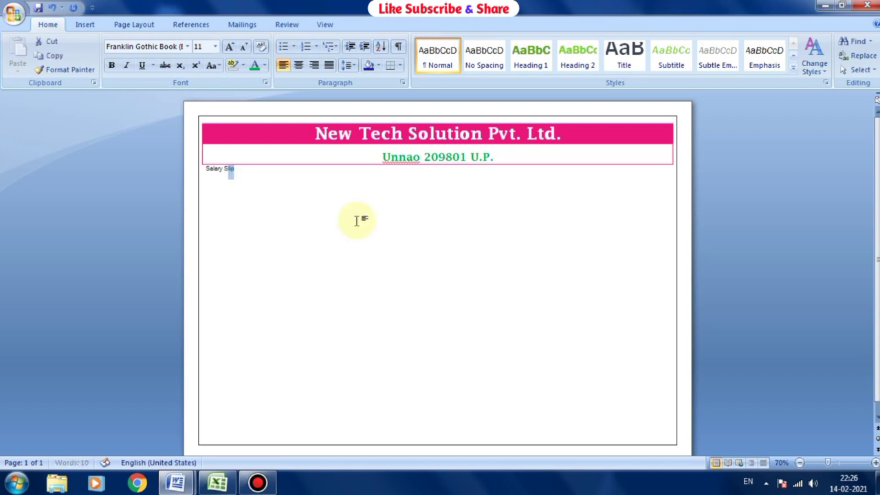
pyautogui.hotkey('shift', 'Left')
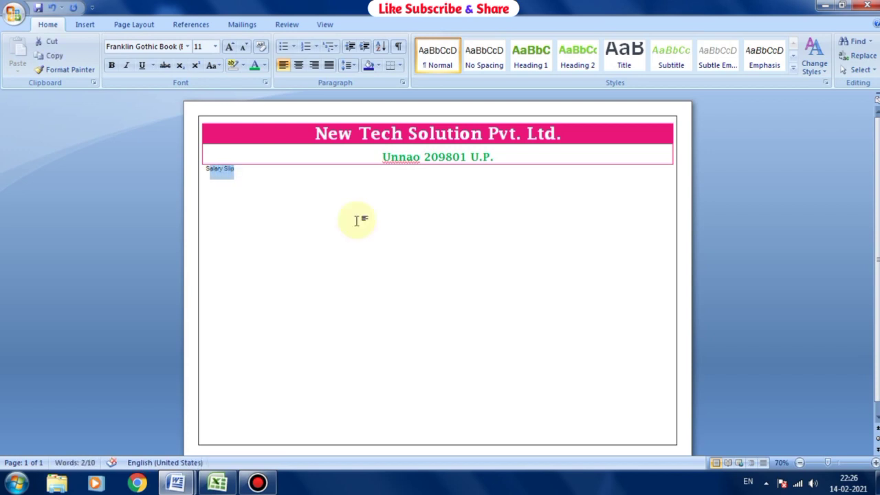
pyautogui.click(229, 47)
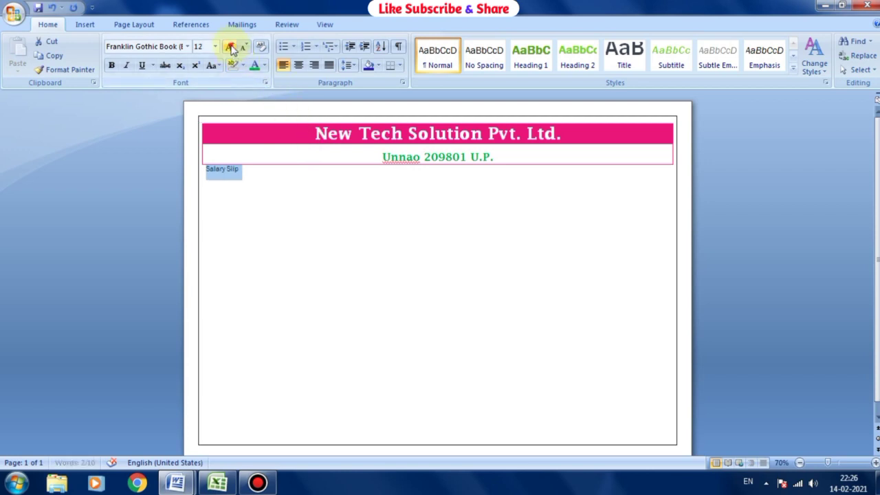
pyautogui.click(229, 46)
pyautogui.click(230, 47)
pyautogui.click(230, 46)
pyautogui.click(230, 47)
pyautogui.click(230, 46)
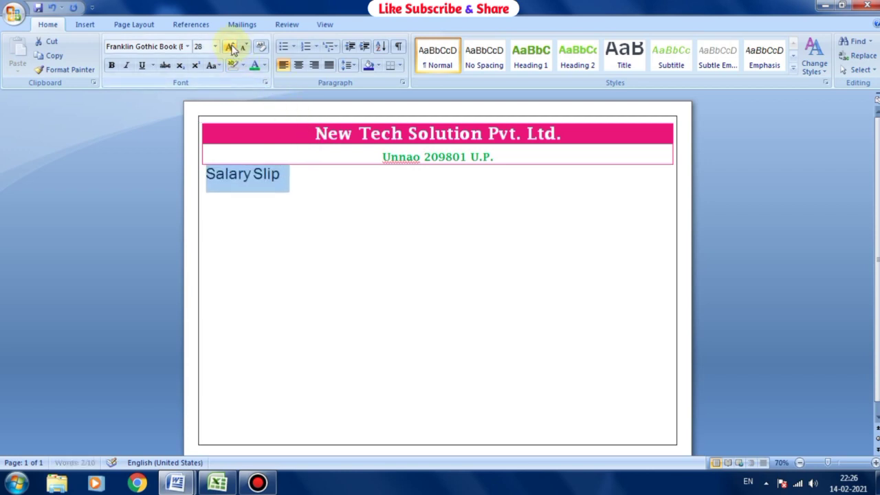
pyautogui.click(244, 47)
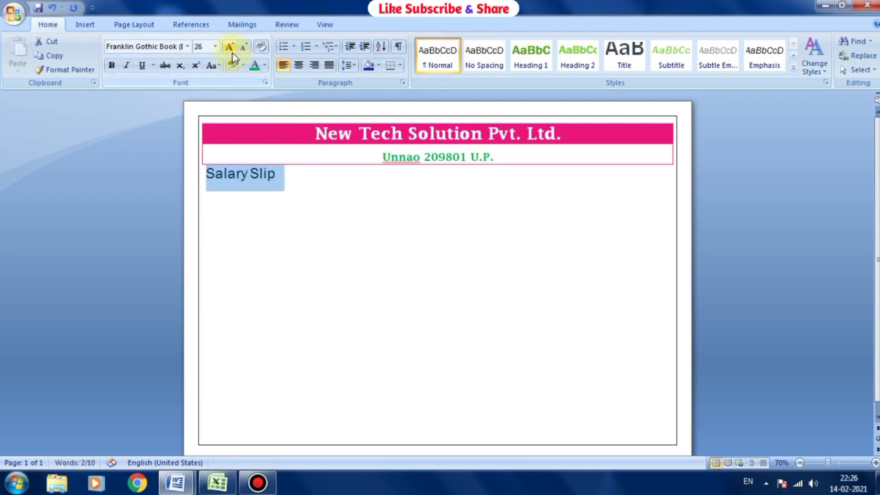
pyautogui.click(111, 65)
pyautogui.click(299, 65)
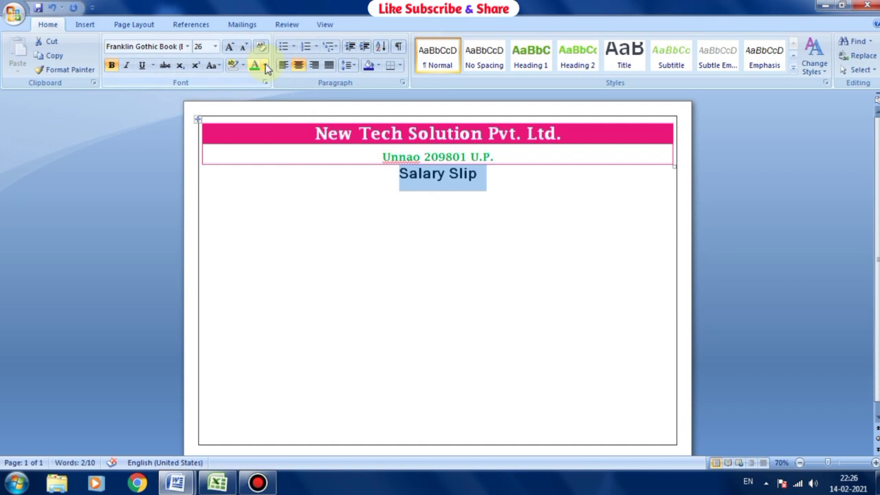
# Set the title in dark blue Cambria Math and add a left-aligned empty line beneath.
pyautogui.click(187, 46)
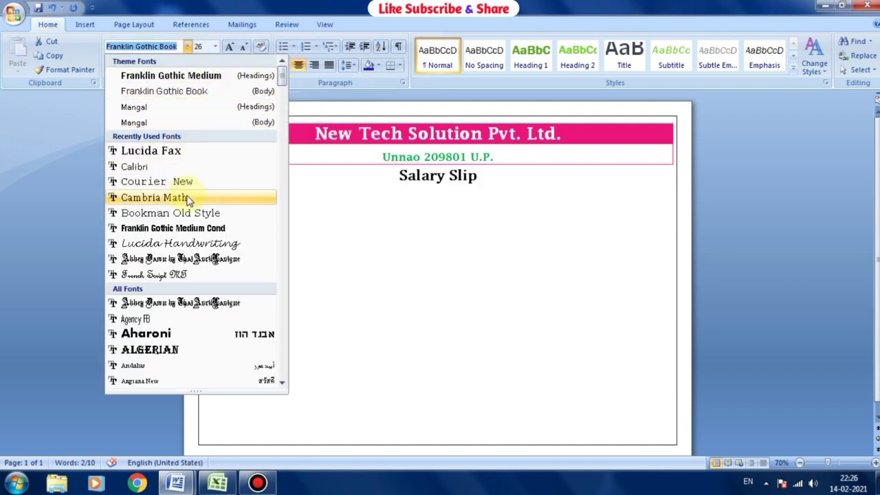
pyautogui.click(189, 199)
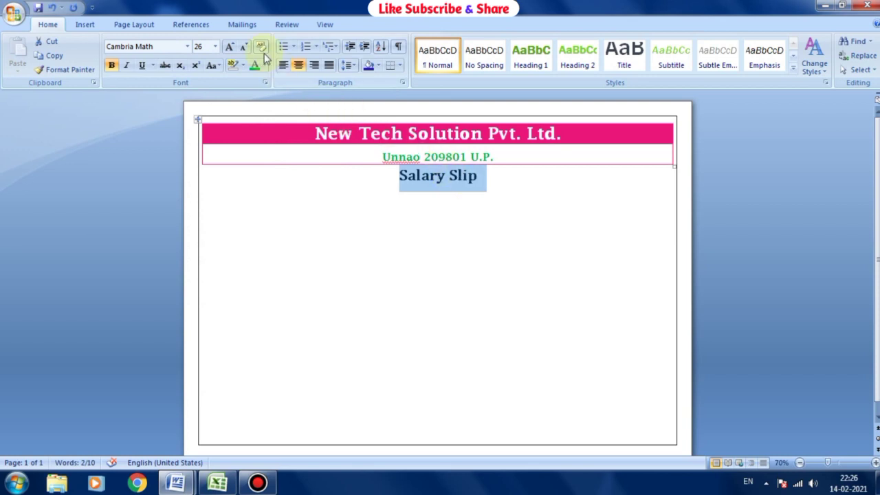
pyautogui.click(264, 66)
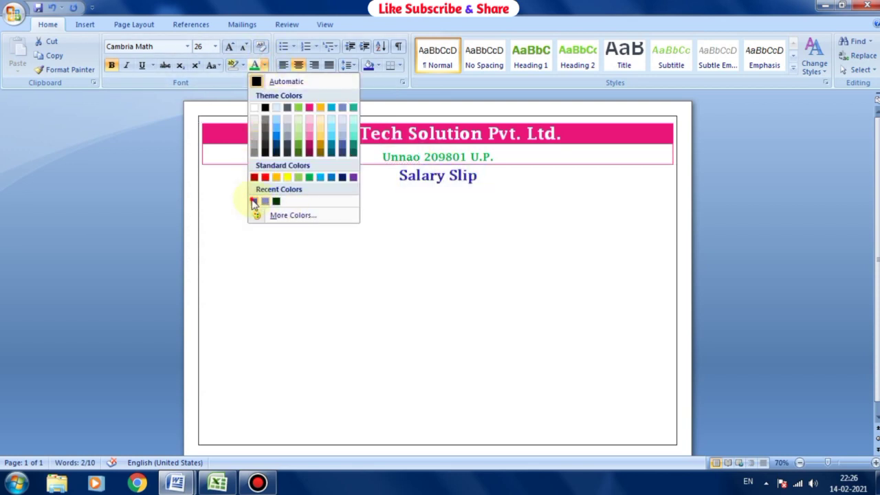
pyautogui.click(254, 202)
pyautogui.click(517, 185)
pyautogui.press('Return')
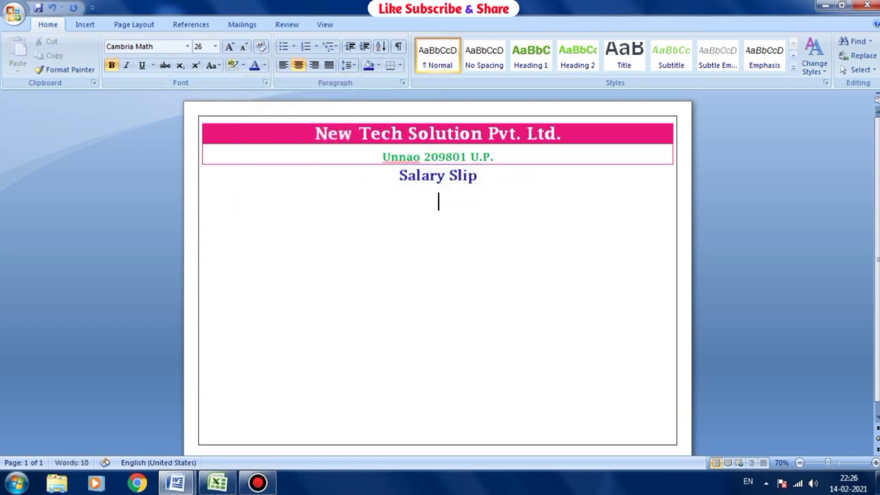
pyautogui.click(284, 65)
# Insert a 4x5 table below the title and type 'Month' in its first cell.
pyautogui.click(93, 27)
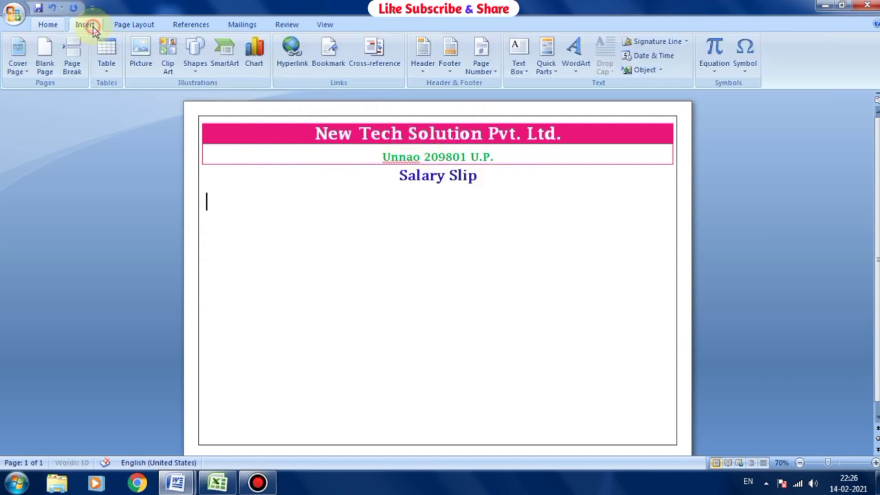
pyautogui.click(106, 61)
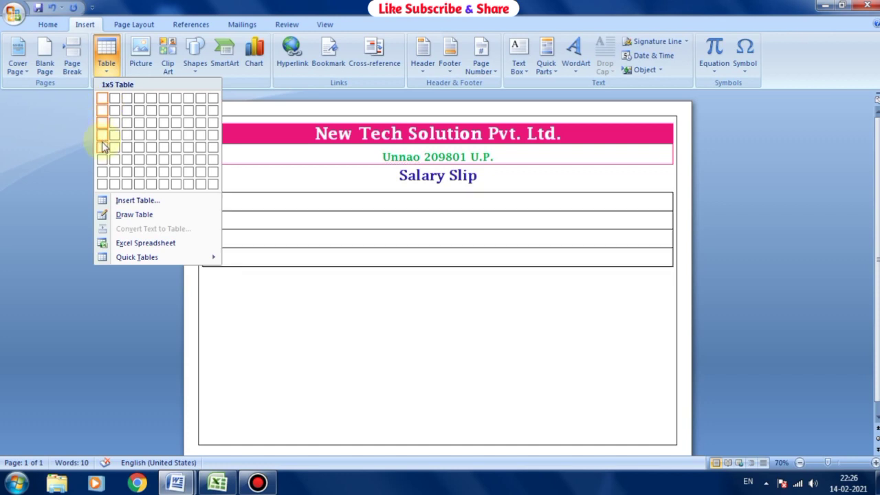
pyautogui.click(140, 151)
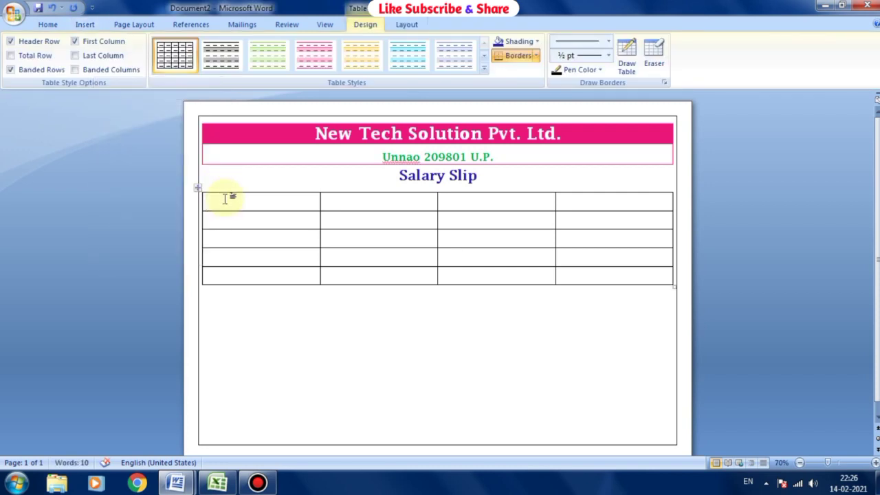
pyautogui.write('Mo')
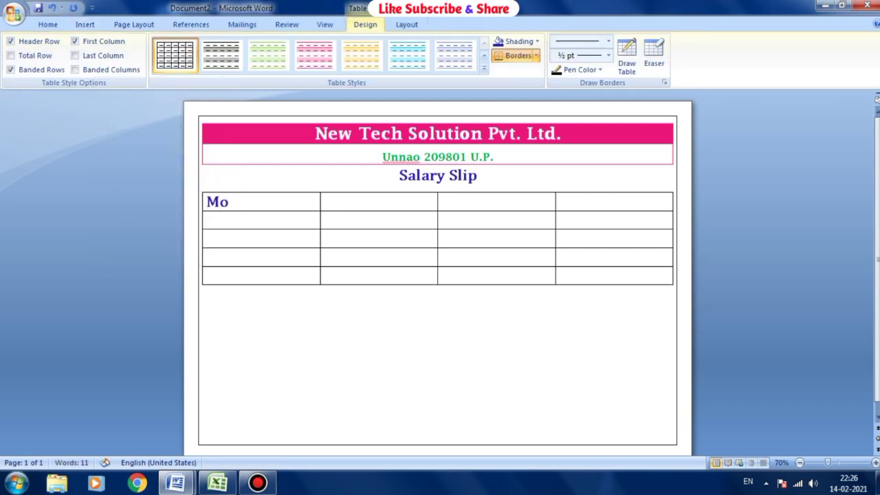
pyautogui.write('nth')
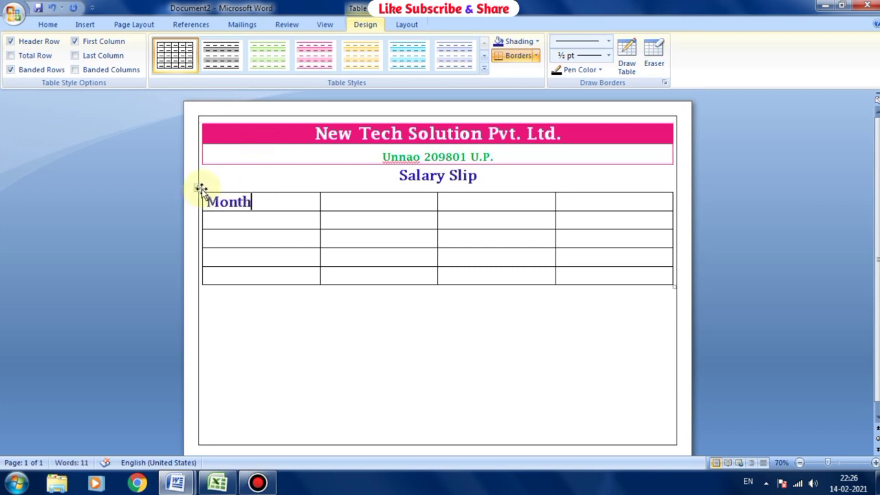
# Format the whole table as 18 pt Lucida Fax in Automatic black.
pyautogui.click(198, 189)
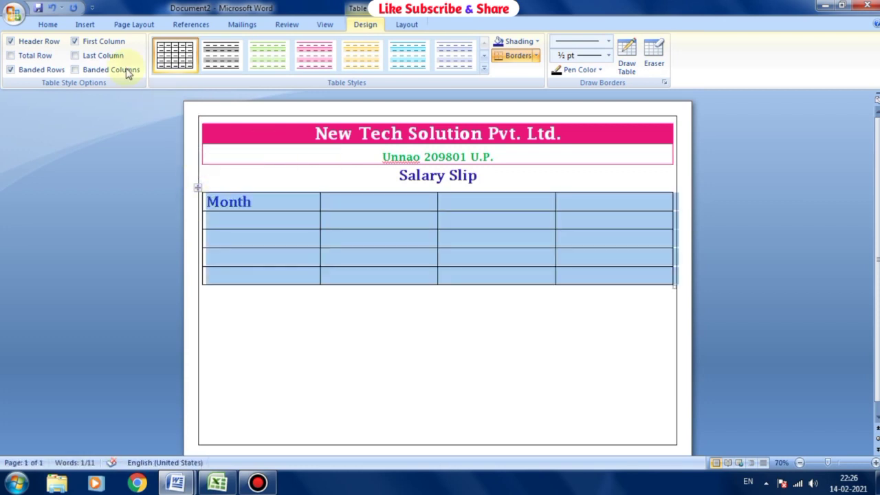
pyautogui.click(44, 24)
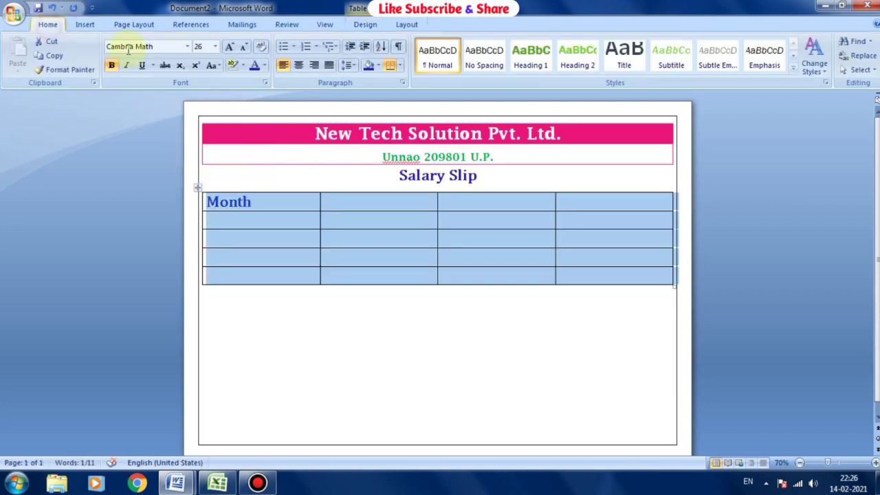
pyautogui.click(215, 46)
pyautogui.click(200, 139)
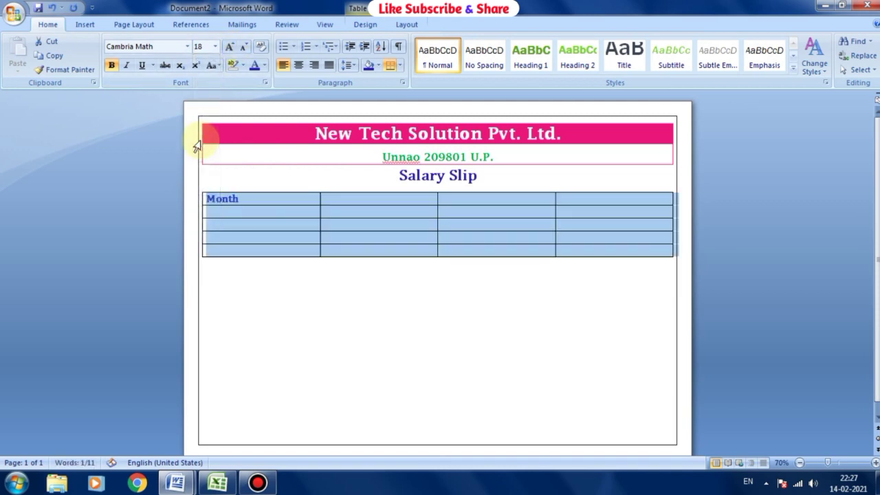
pyautogui.click(187, 46)
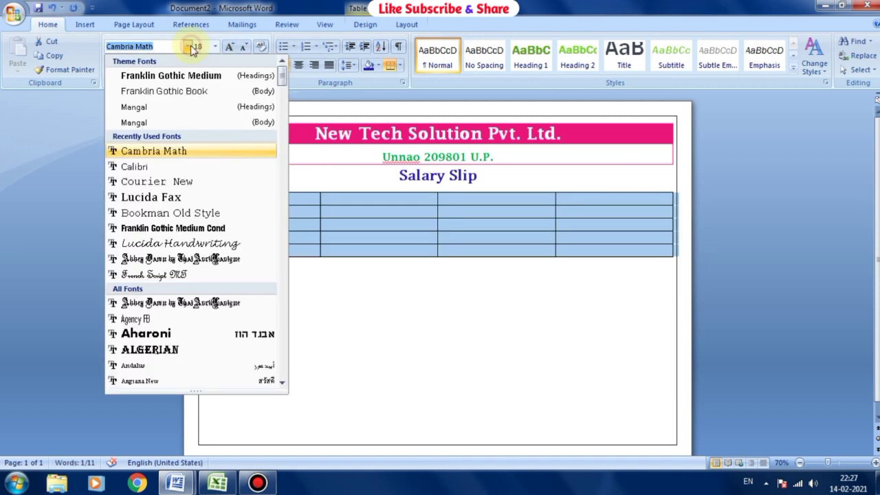
pyautogui.click(152, 197)
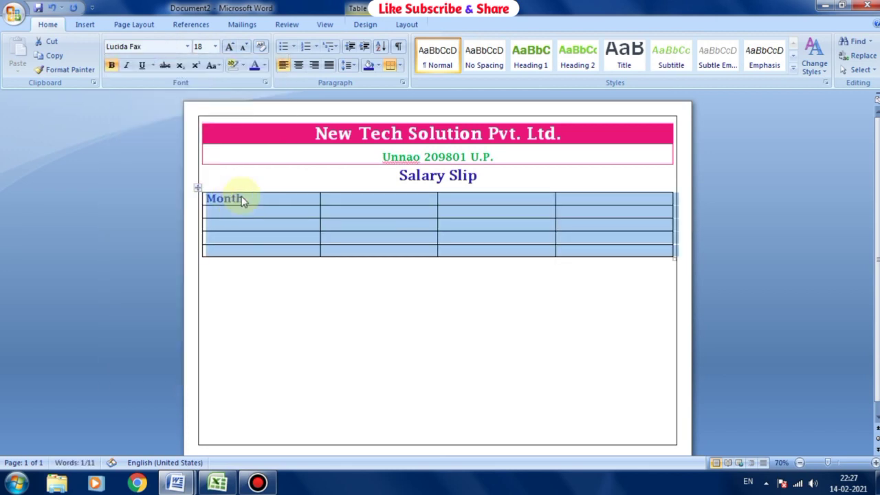
pyautogui.click(262, 65)
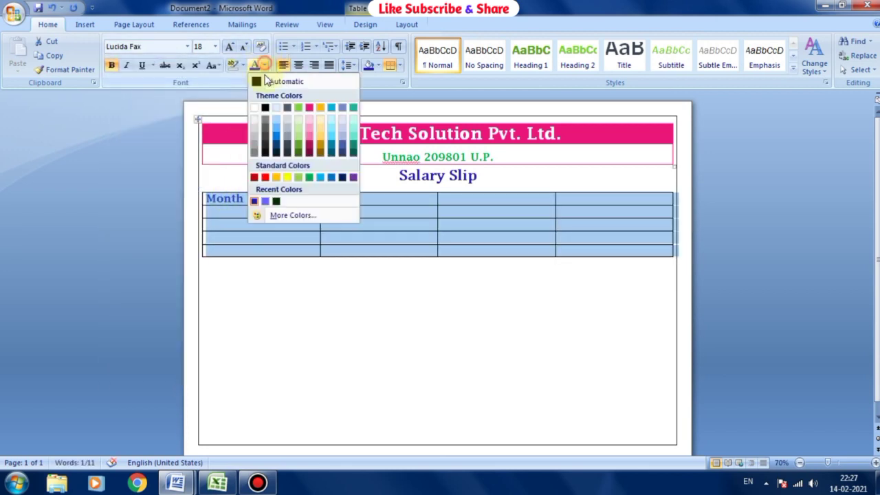
pyautogui.click(256, 78)
# Fill the first column with 'Month - Year', 'Employee Name' and 'Working Days'.
pyautogui.click(258, 200)
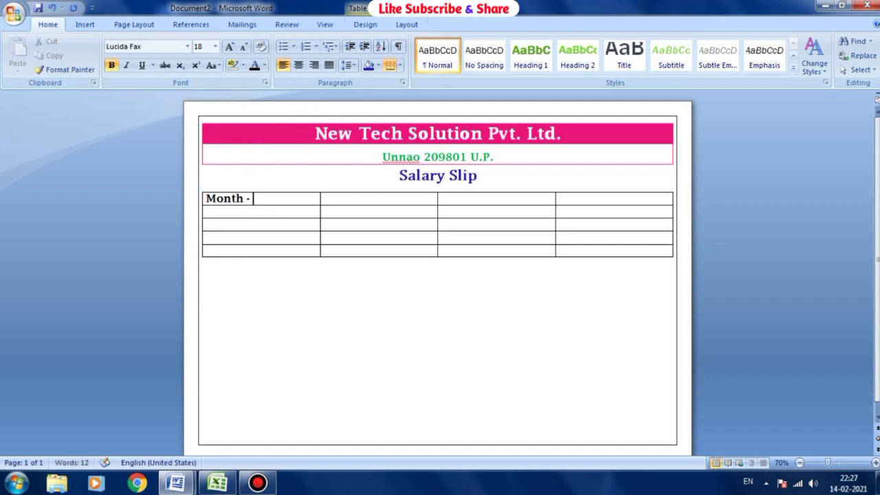
pyautogui.write('Year')
pyautogui.press('Down')
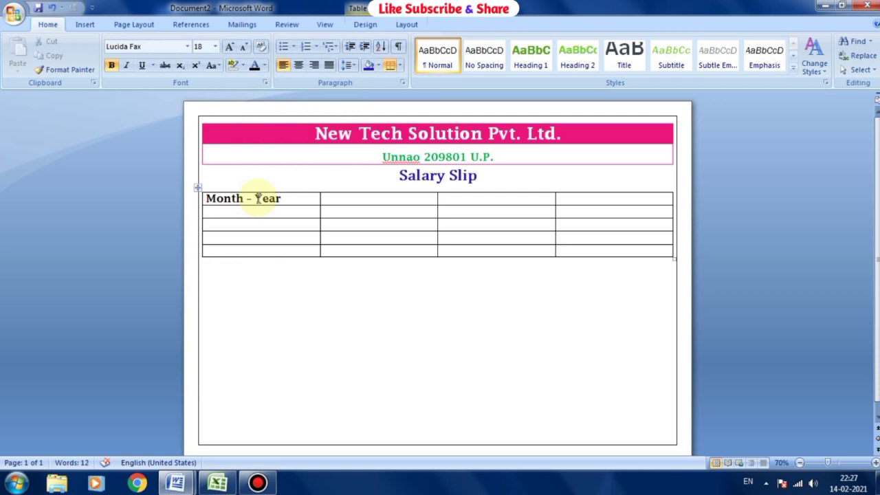
pyautogui.write('Empl')
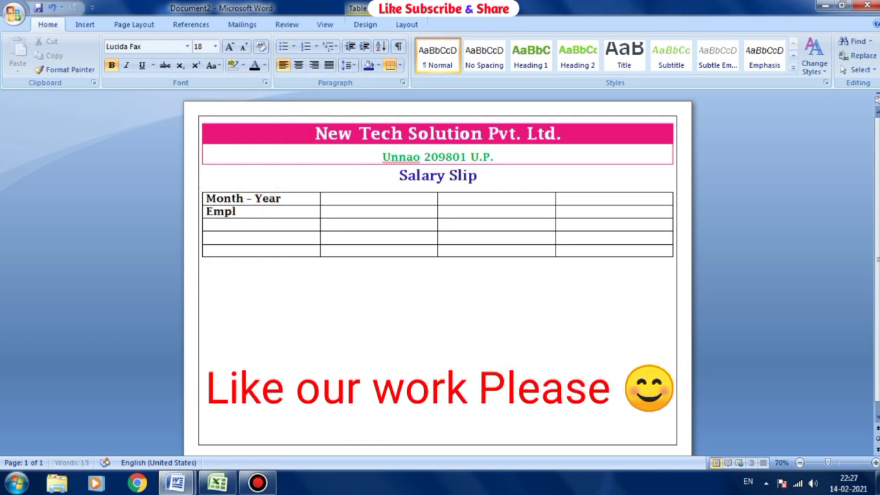
pyautogui.write('oyee ')
pyautogui.write('Name')
pyautogui.press('Down')
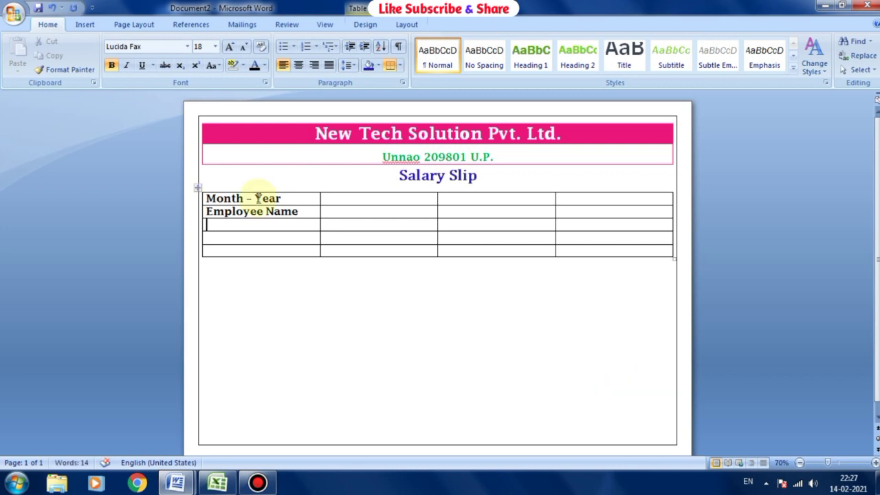
pyautogui.write('Worki')
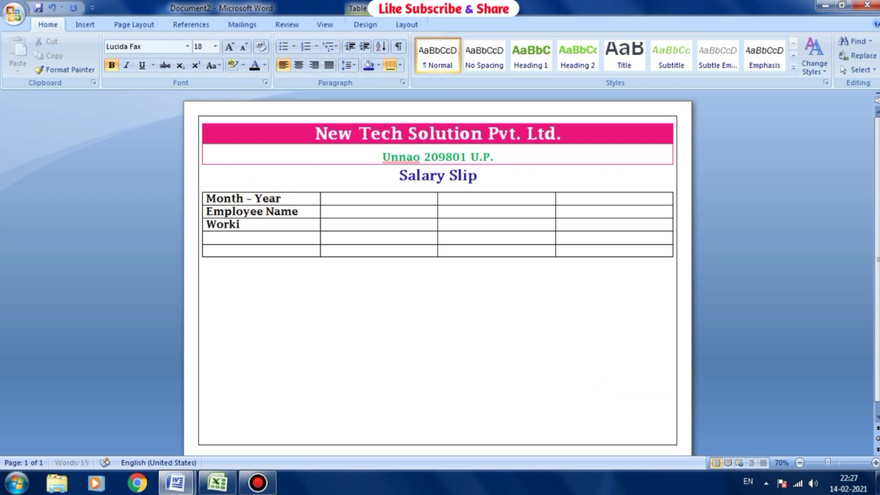
pyautogui.write('ng Dat')
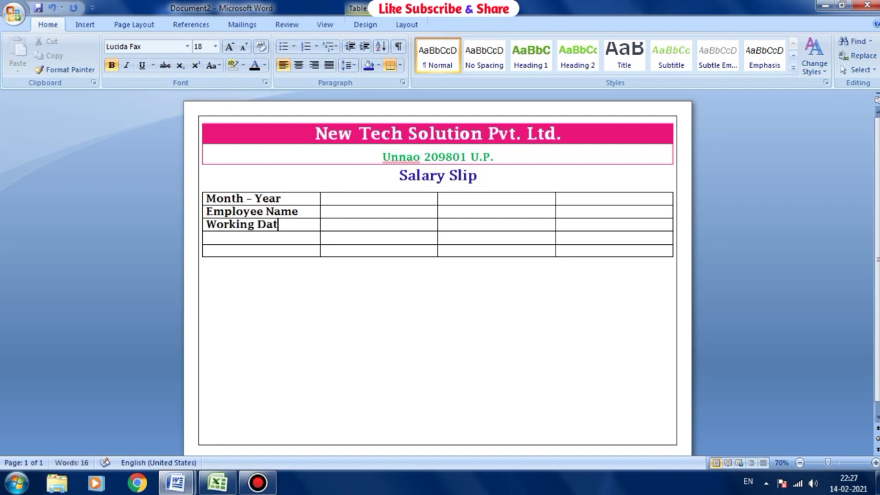
pyautogui.write('ys')
pyautogui.press('BackSpace')
pyautogui.press('BackSpace')
pyautogui.press('BackSpace')
pyautogui.write('ys')
# Fill the third column with 'Date', 'Designation' and 'Leaves'.
pyautogui.press('Tab')
pyautogui.press('Tab')
pyautogui.press('Tab')
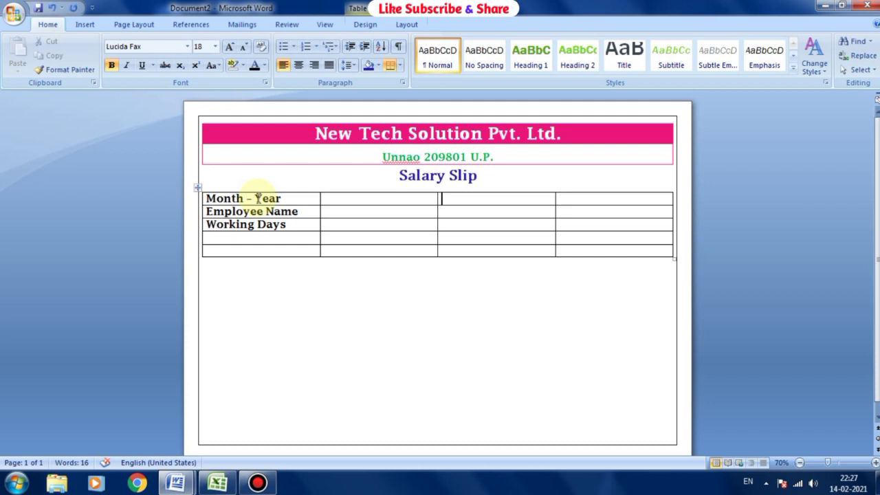
pyautogui.write('Da')
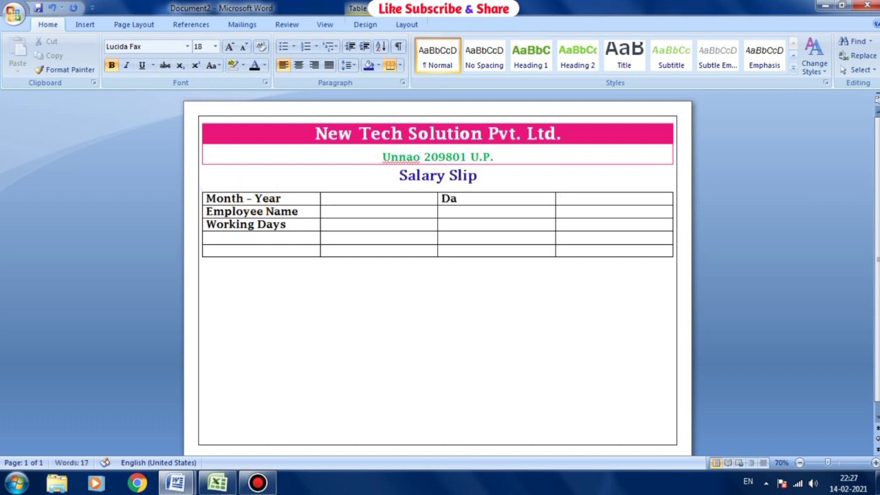
pyautogui.write('te')
pyautogui.press('Down')
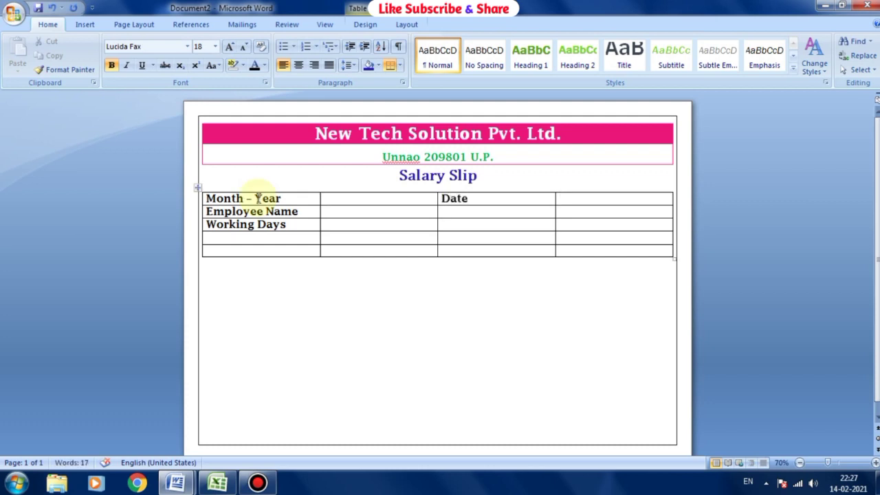
pyautogui.write('De')
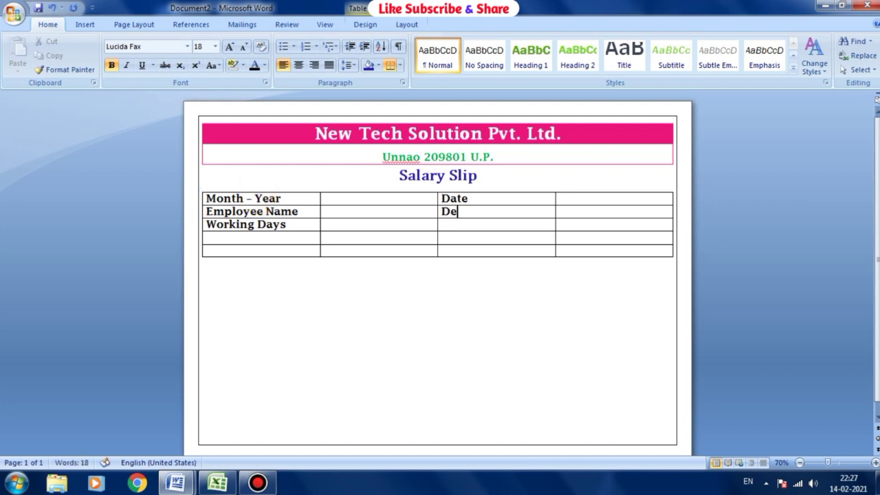
pyautogui.write('signation')
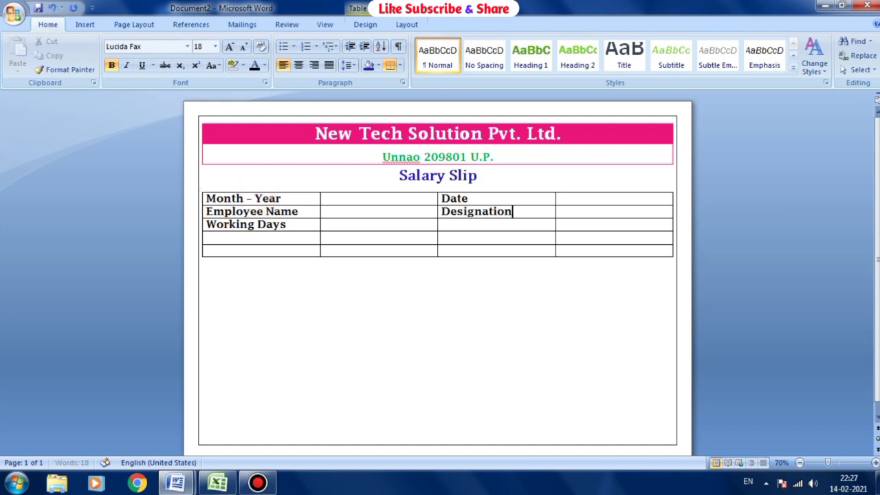
pyautogui.press('Down')
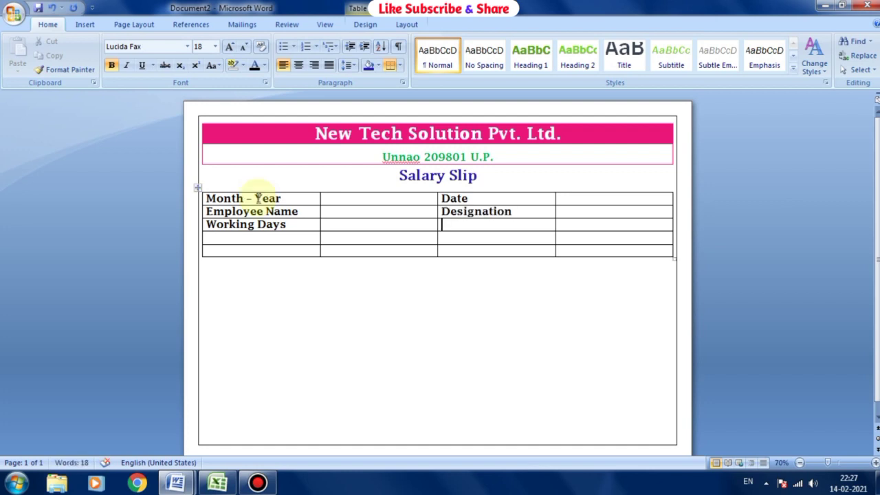
pyautogui.write('Leav')
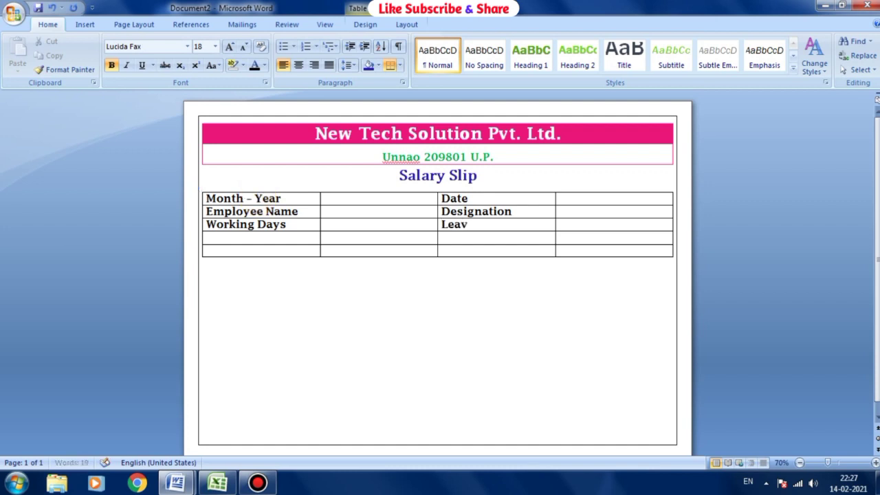
pyautogui.write('es')
# Type 'Earning' in the fourth row and begin 'Deduction' in its third-column cell.
pyautogui.press('Down')
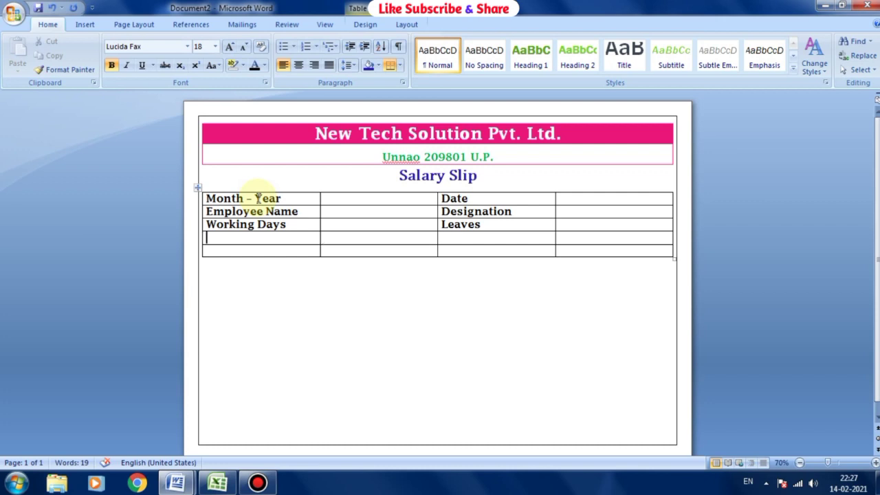
pyautogui.hotkey('shift', 'Right')
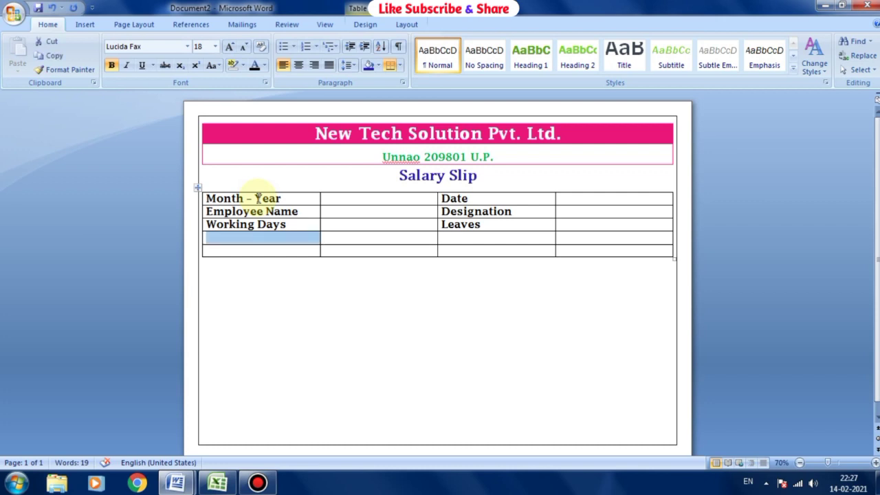
pyautogui.hotkey('shift', 'Right')
pyautogui.press('Left')
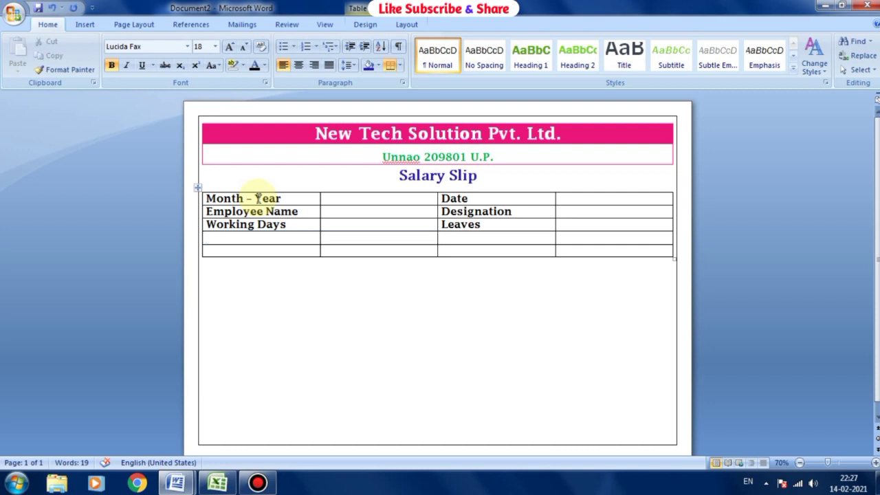
pyautogui.write('eAR')
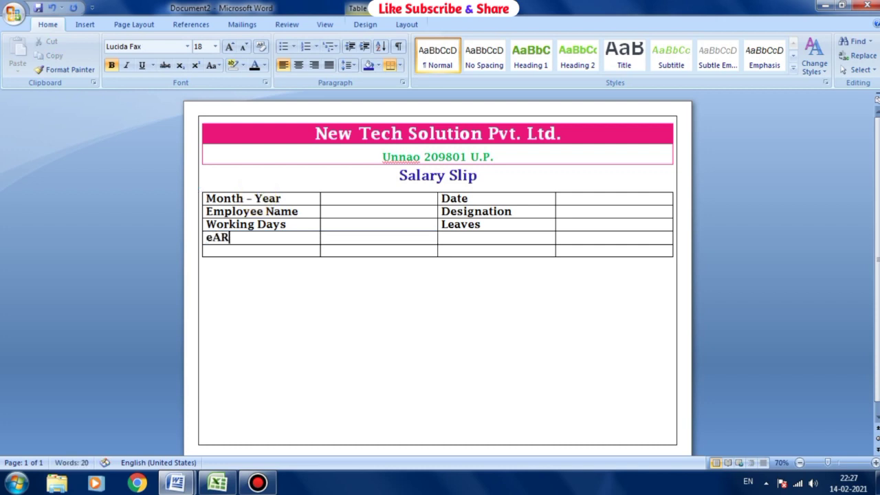
pyautogui.write('N')
pyautogui.press('BackSpace')
pyautogui.write('EA')
pyautogui.press('BackSpace')
pyautogui.write('aring')
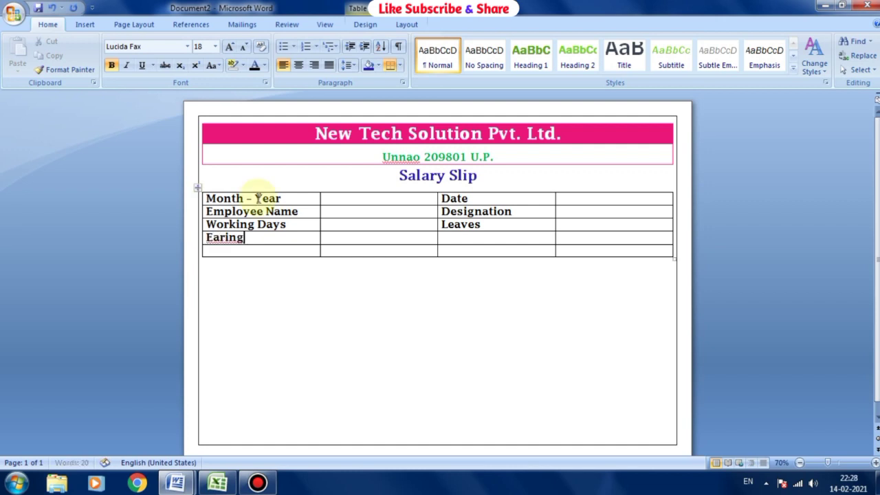
pyautogui.write('n')
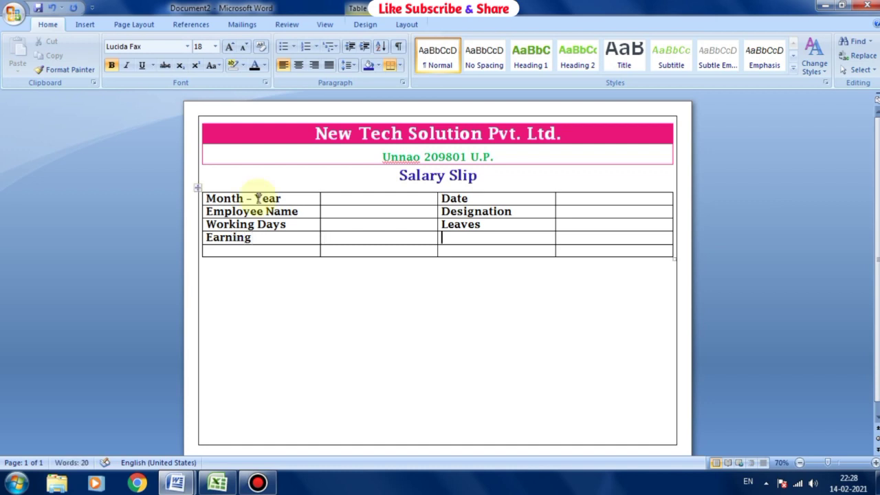
pyautogui.press('Tab')
pyautogui.press('Tab')
pyautogui.write('Dedu')
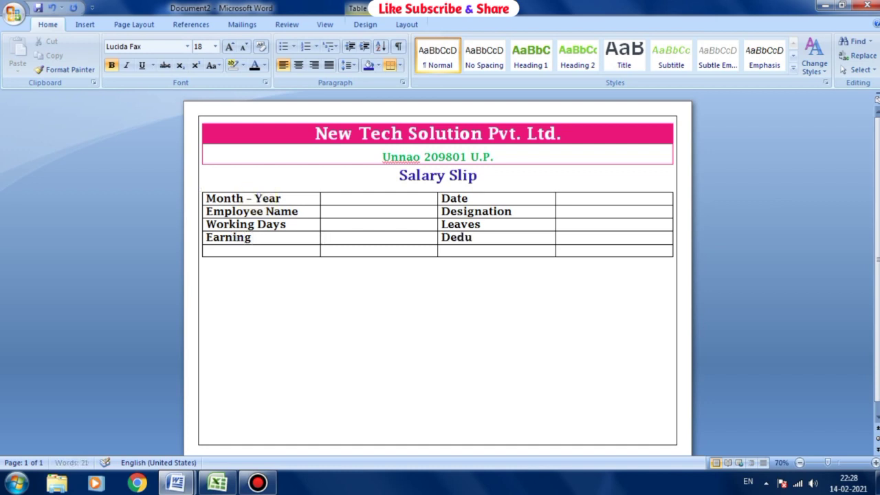
pyautogui.write('ction')
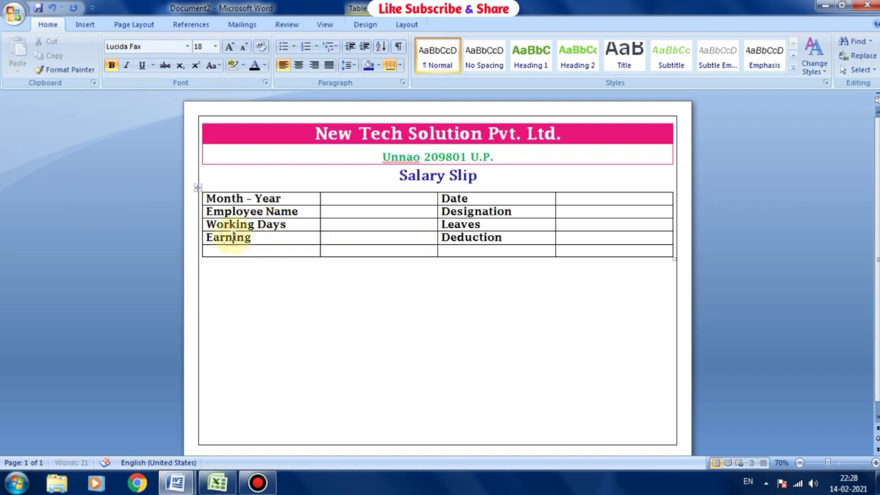
# Merge the two Earning cells and centre 'Earning' within them.
pyautogui.moveTo(226, 236); pyautogui.dragTo(232, 238)
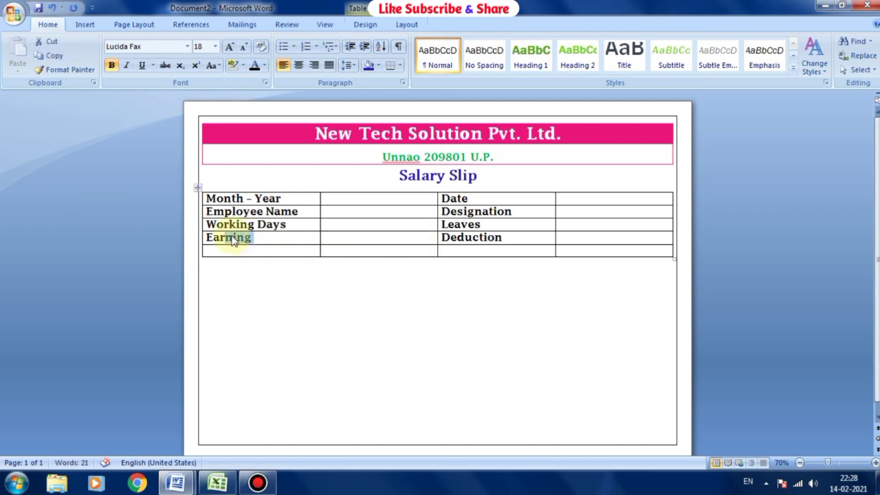
pyautogui.hotkey('shift', 'Right')
pyautogui.hotkey('shift', 'Right')
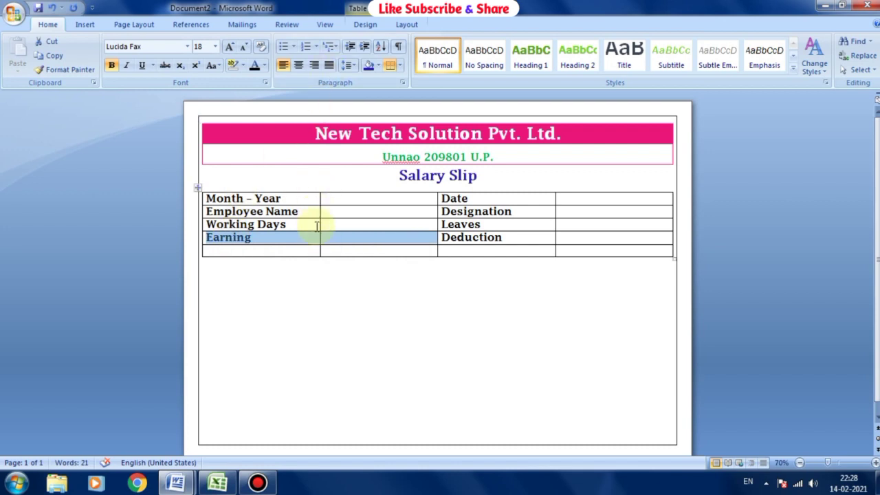
pyautogui.rightClick(311, 245)
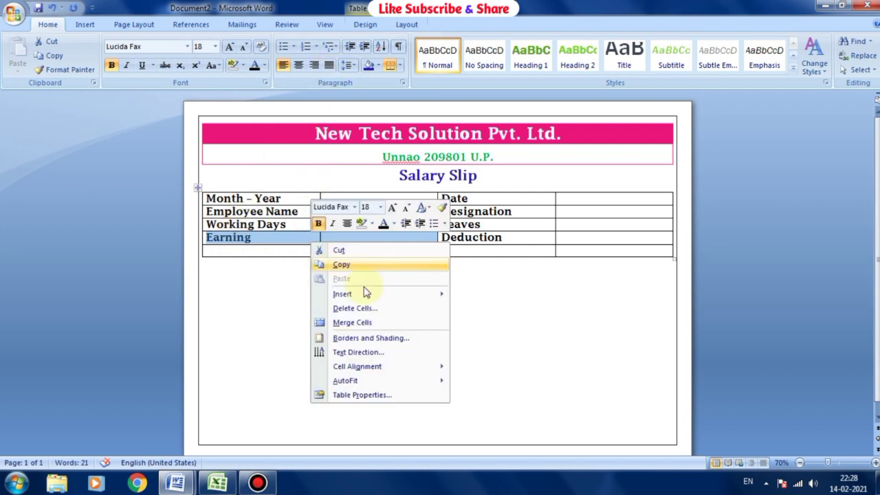
pyautogui.click(366, 325)
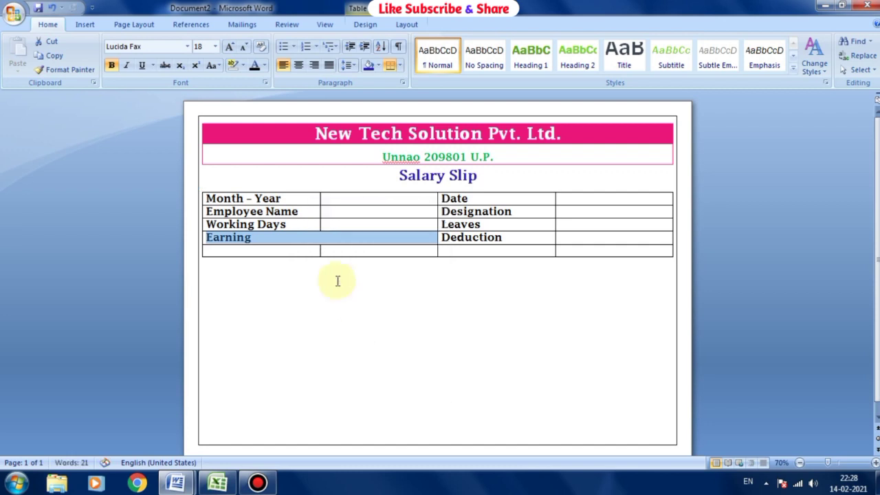
pyautogui.rightClick(292, 237)
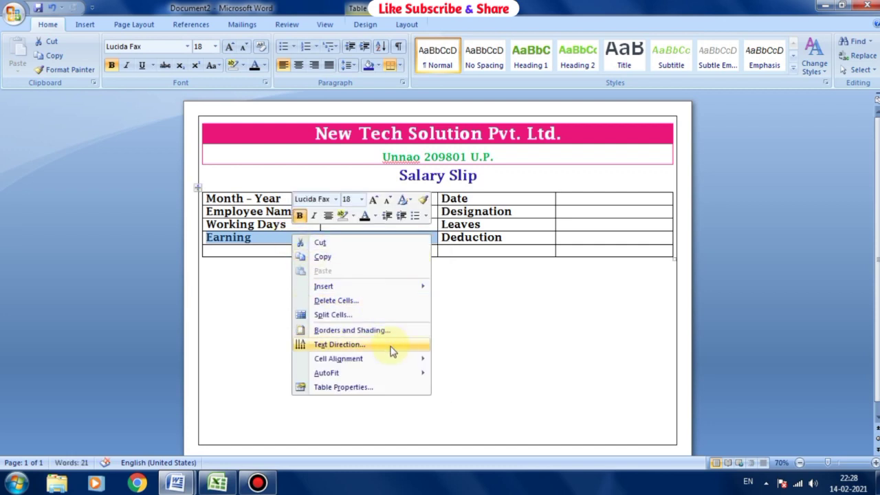
pyautogui.moveTo(377, 362)
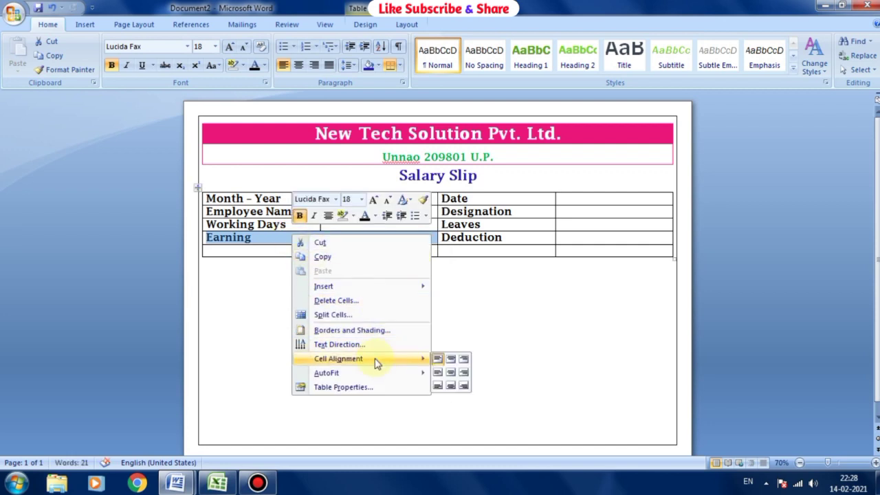
pyautogui.click(451, 374)
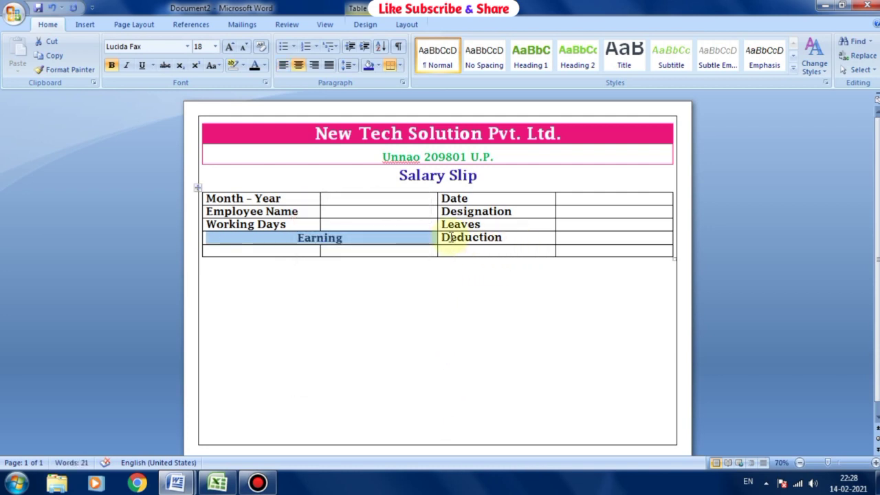
# Merge the two Deduction cells and centre 'Deduction' within them.
pyautogui.moveTo(445, 236); pyautogui.dragTo(572, 234)
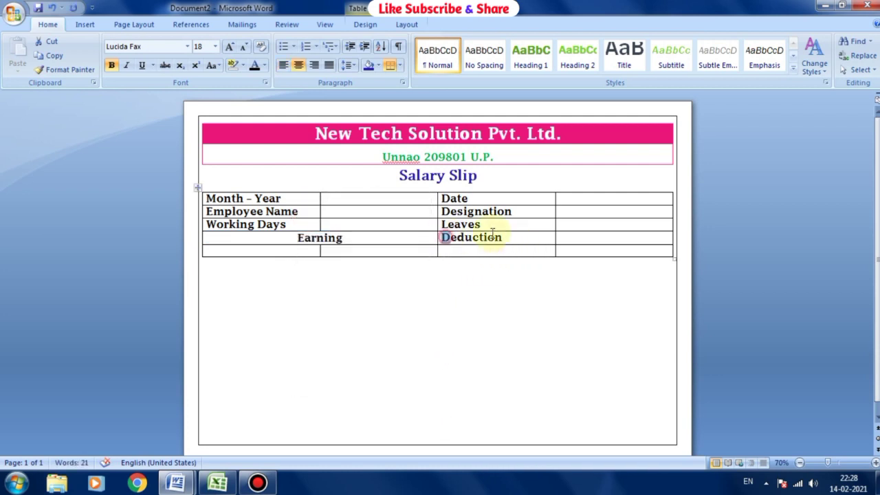
pyautogui.rightClick(576, 234)
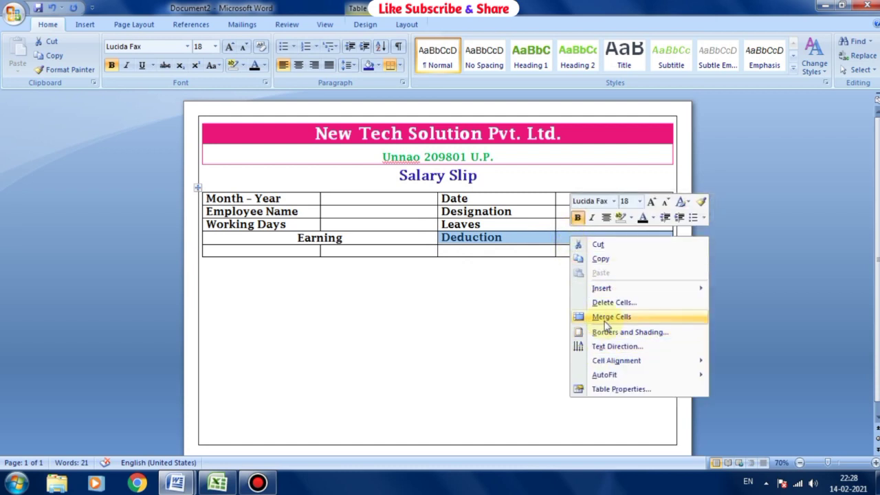
pyautogui.click(605, 319)
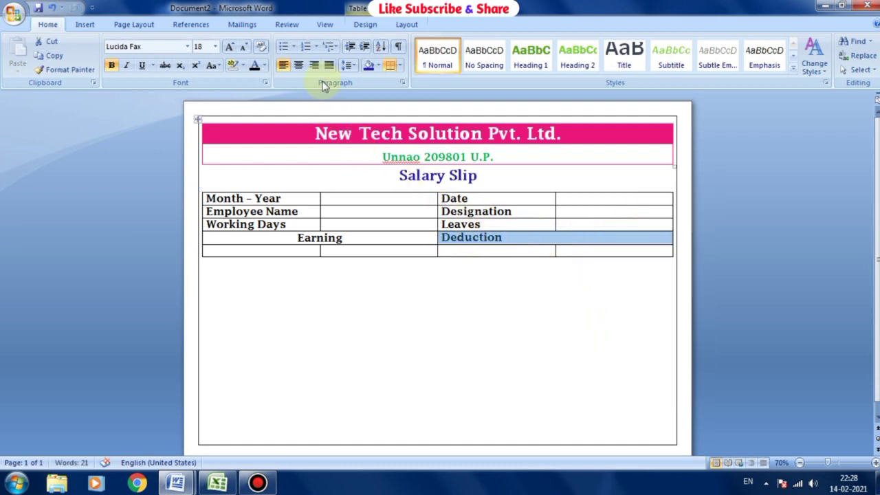
pyautogui.rightClick(572, 238)
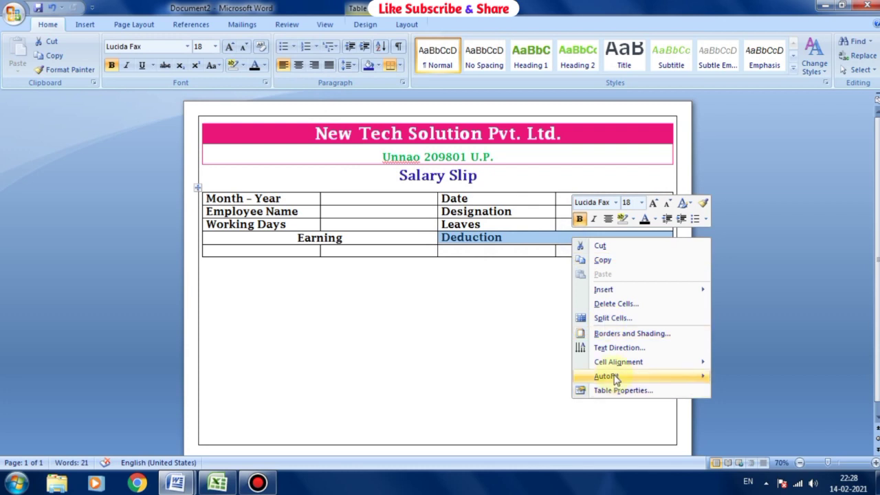
pyautogui.moveTo(702, 362)
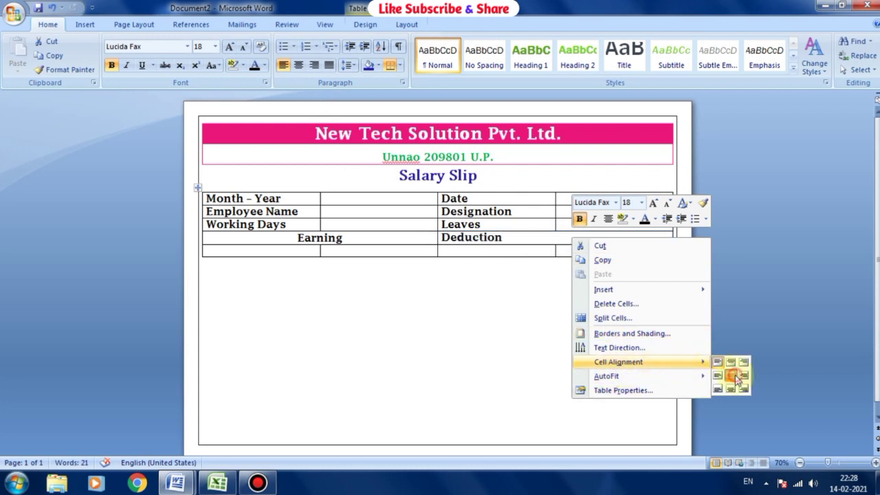
pyautogui.click(733, 375)
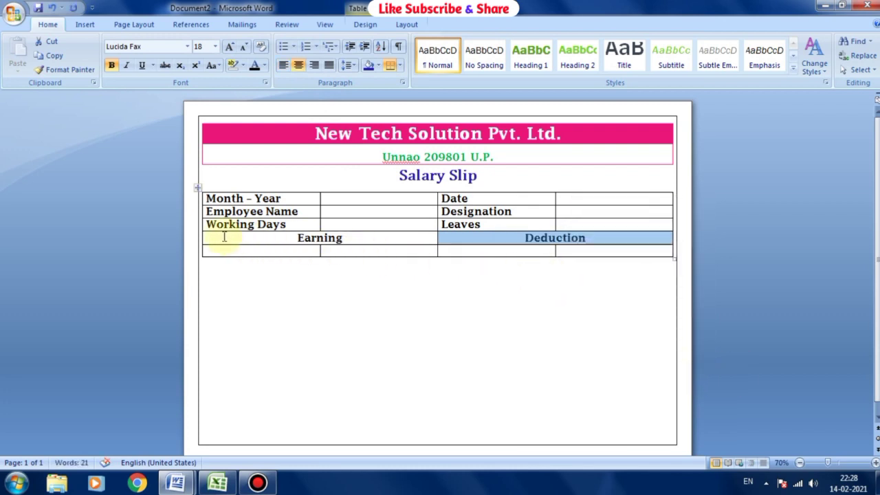
pyautogui.moveTo(219, 236); pyautogui.dragTo(579, 240)
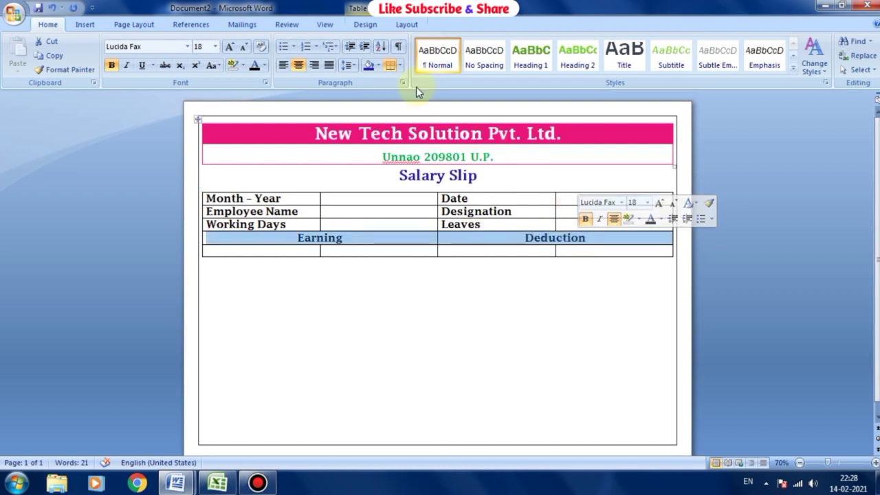
# Shade the Earning/Deduction row dark blue and grow its heading text to 20 pt.
pyautogui.click(369, 66)
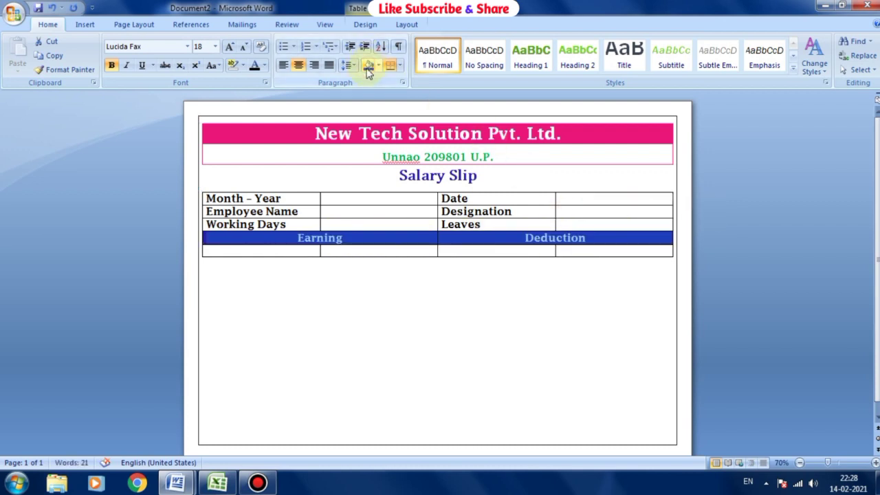
pyautogui.click(292, 241)
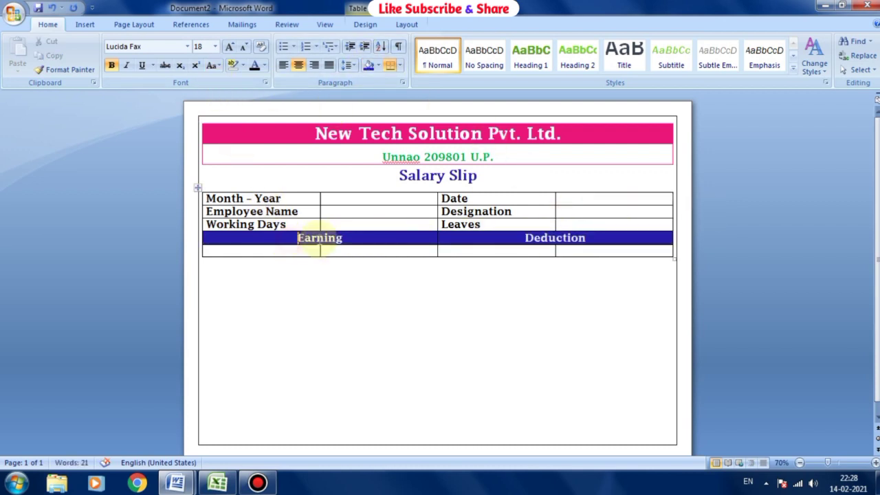
pyautogui.moveTo(585, 237); pyautogui.dragTo(279, 237)
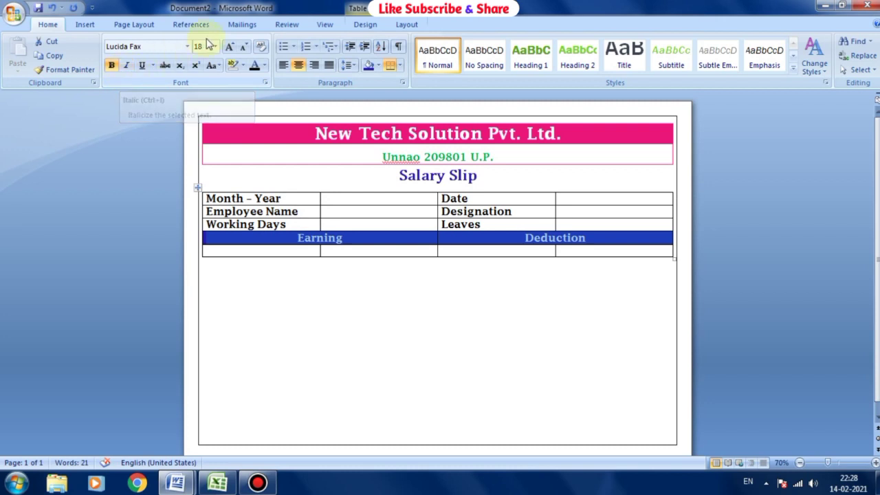
pyautogui.click(227, 47)
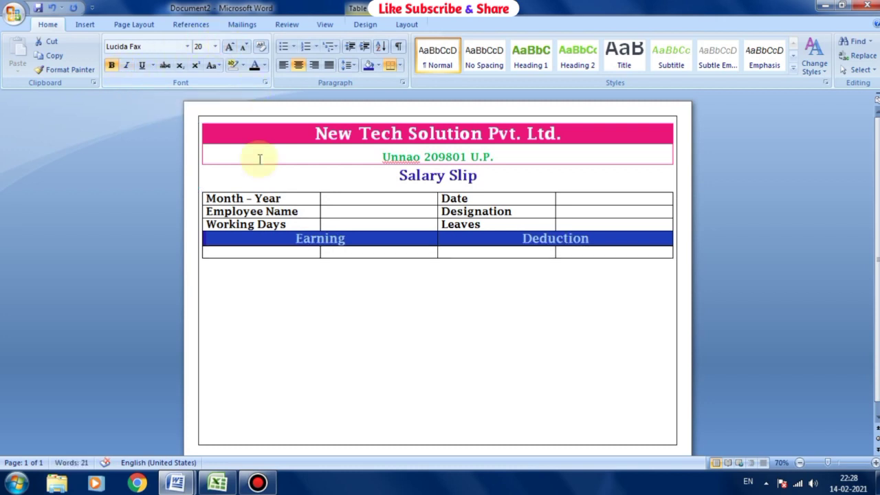
pyautogui.click(260, 254)
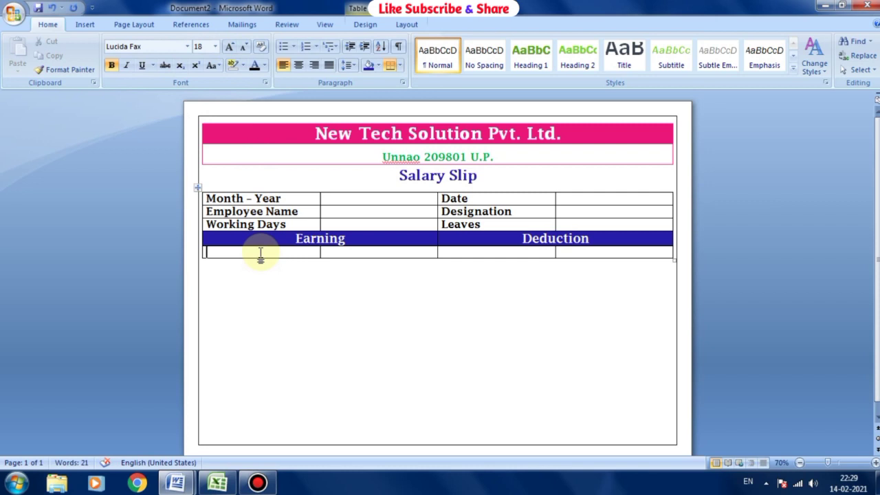
# Enter Basic Pay under Earning and Advance under Deduction, then add a new row.
pyautogui.write('Basi')
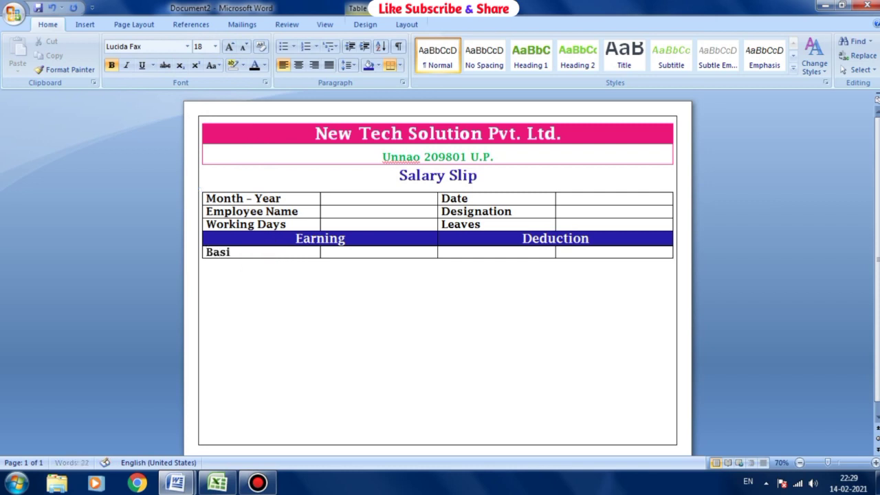
pyautogui.write('c')
pyautogui.write(' P')
pyautogui.write('ay')
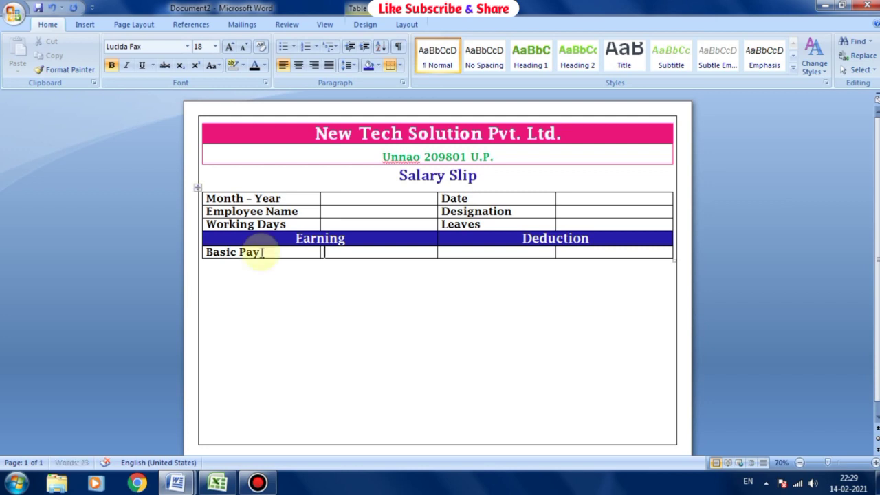
pyautogui.press('Tab')
pyautogui.press('Tab')
pyautogui.write('A')
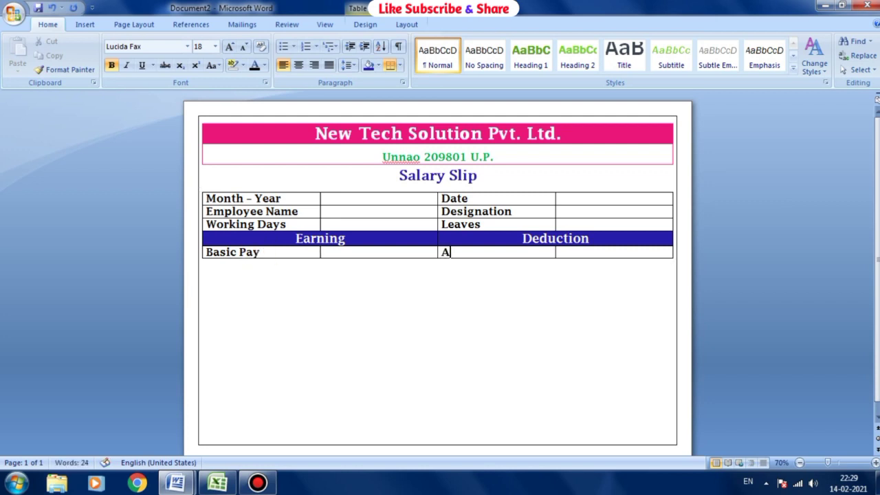
pyautogui.write('dvance')
pyautogui.press('Tab')
pyautogui.press('Tab')
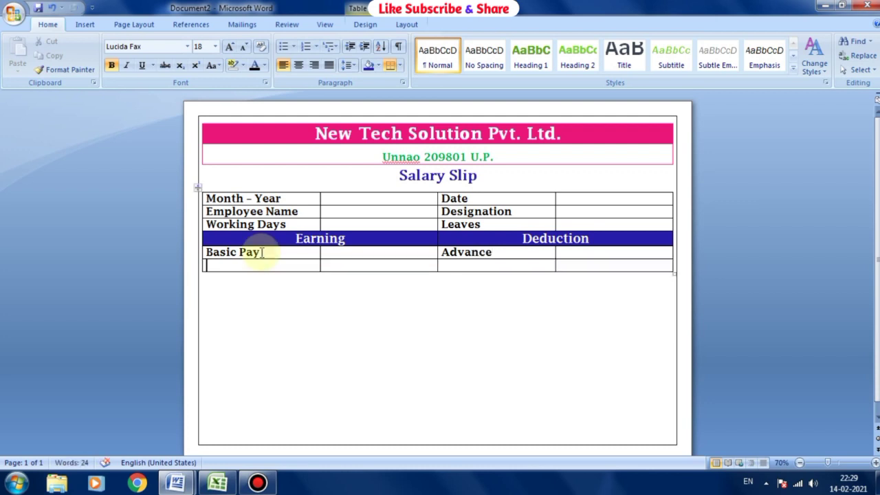
# Add rows for HRA, Conveyance and Bonus, and begin Gross Salary in a new row.
pyautogui.write('HRA')
pyautogui.press('Tab')
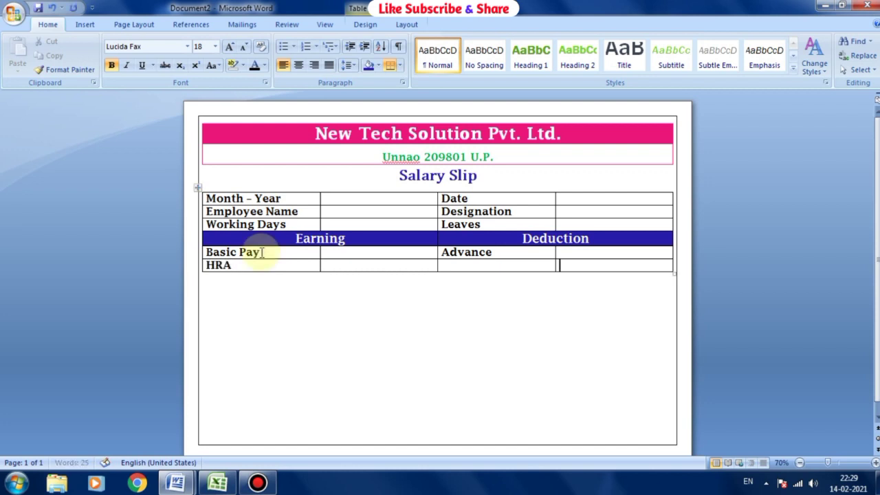
pyautogui.press('Tab')
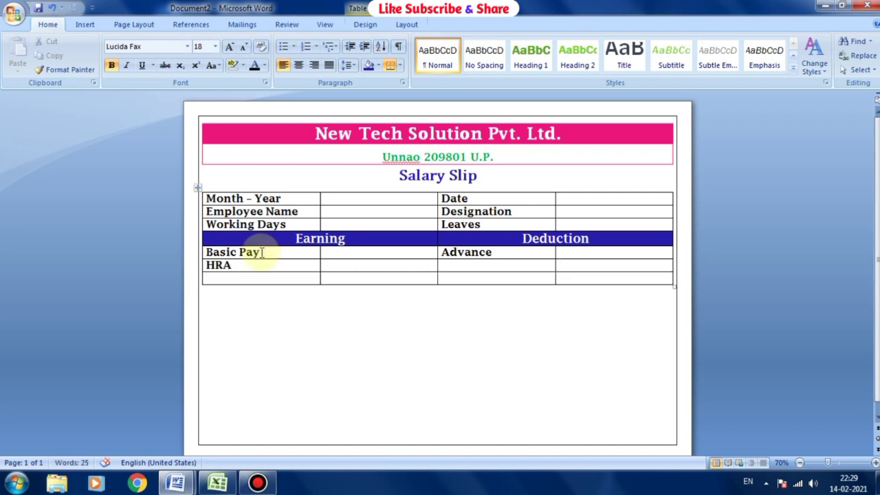
pyautogui.write('C')
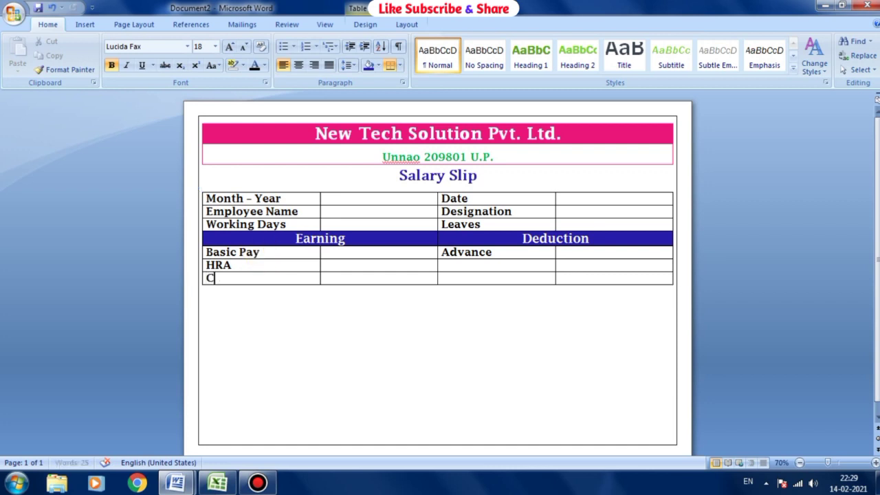
pyautogui.write('onveyan')
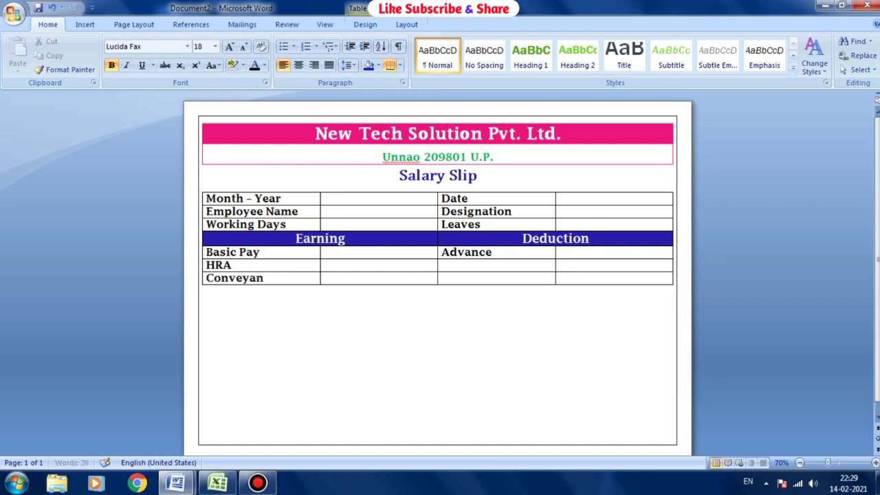
pyautogui.write('ce')
pyautogui.press('Tab')
pyautogui.press('Tab')
pyautogui.press('Tab')
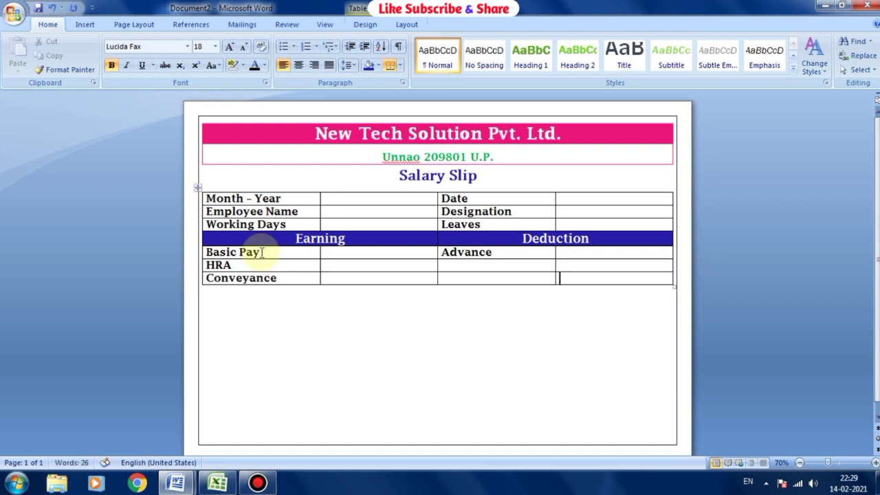
pyautogui.press('Tab')
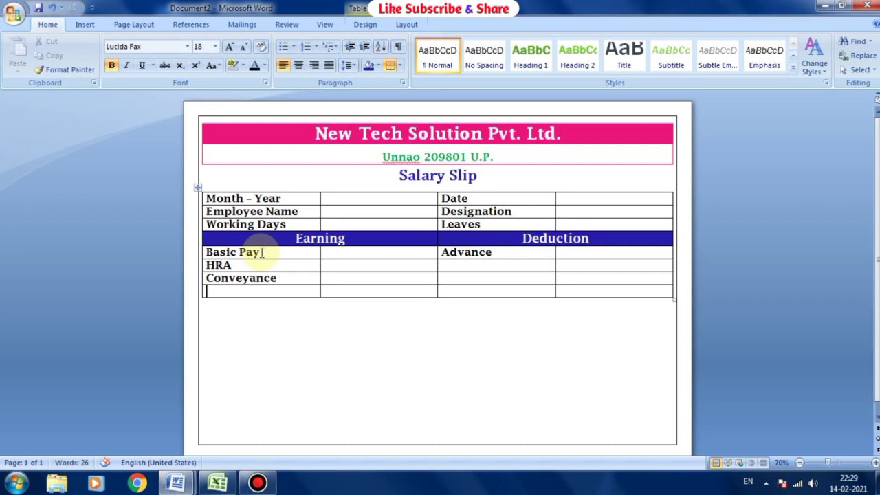
pyautogui.write('Bonu')
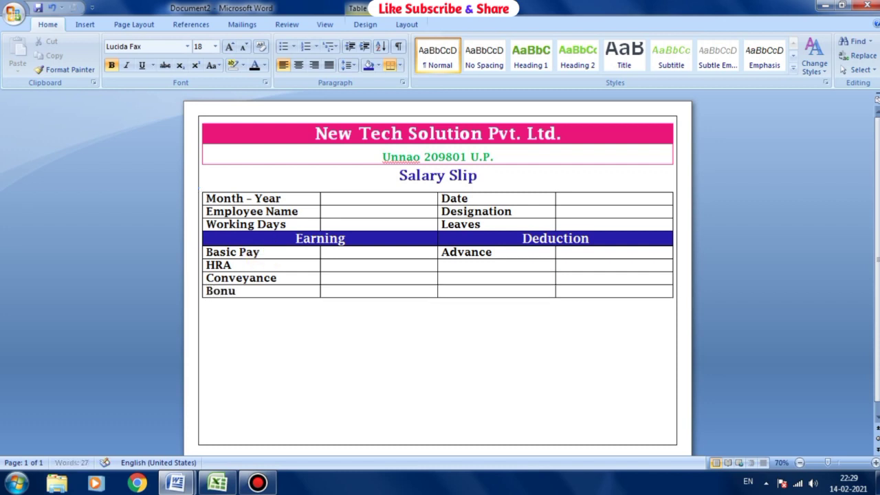
pyautogui.write('s')
pyautogui.press('Tab')
pyautogui.press('Tab')
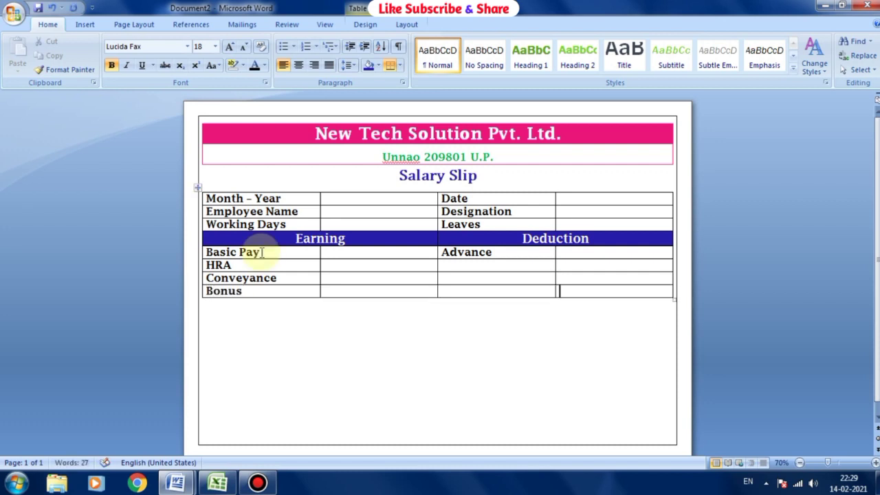
pyautogui.press('Tab')
pyautogui.write('G')
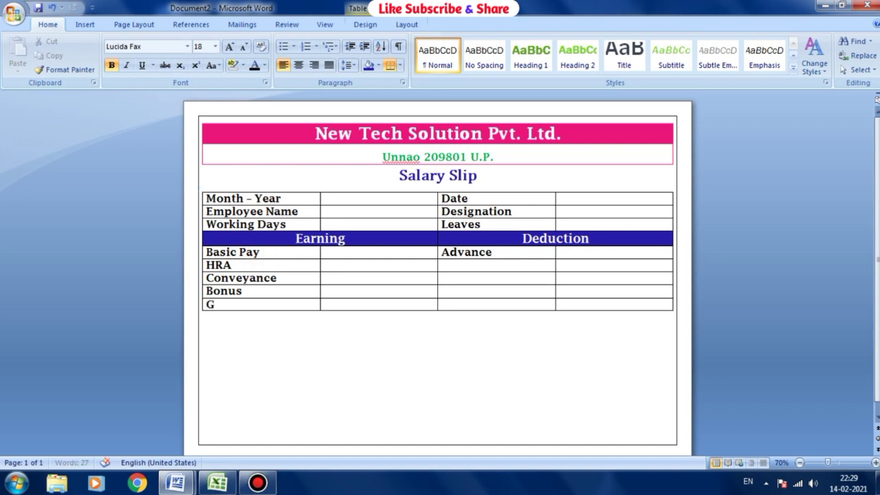
pyautogui.write('ross S')
pyautogui.write('alry')
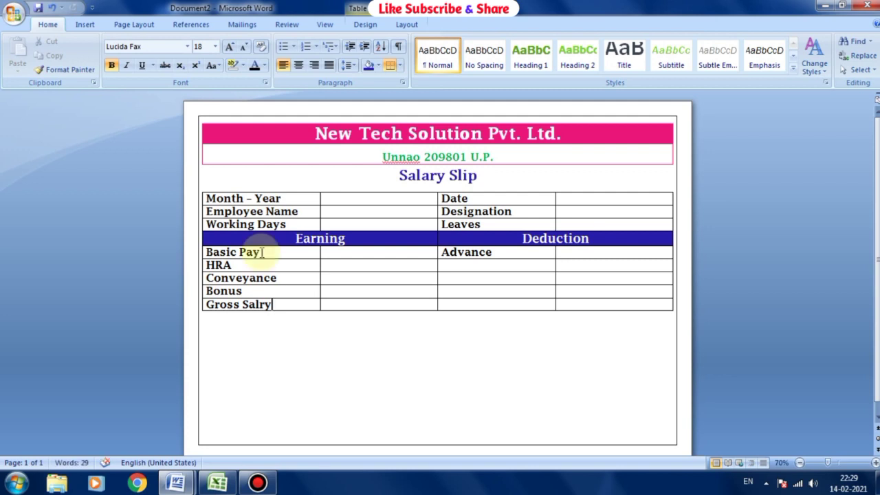
# Correct the Gross Salary spelling and enter Leave Ded. in the Deduction column.
pyautogui.click(266, 305)
pyautogui.write('a')
pyautogui.press('Tab')
pyautogui.press('Tab')
pyautogui.press('Tab')
pyautogui.write('Leav')
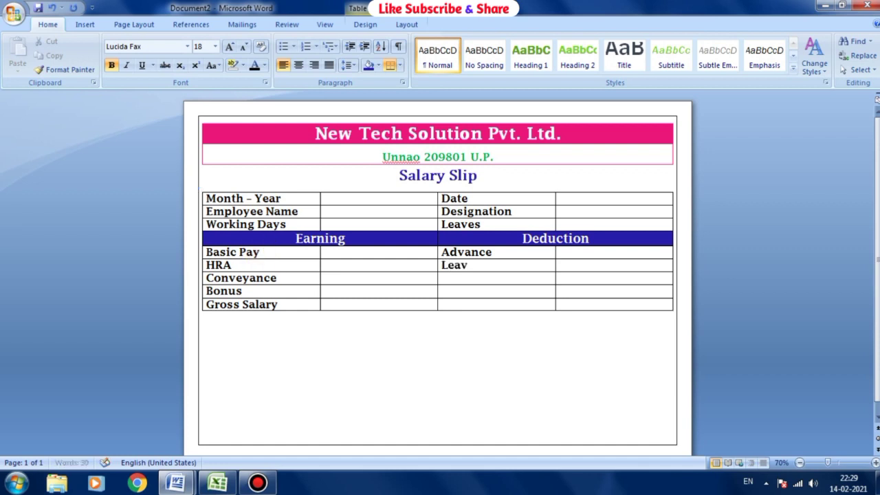
pyautogui.write('e D')
pyautogui.write('ed.')
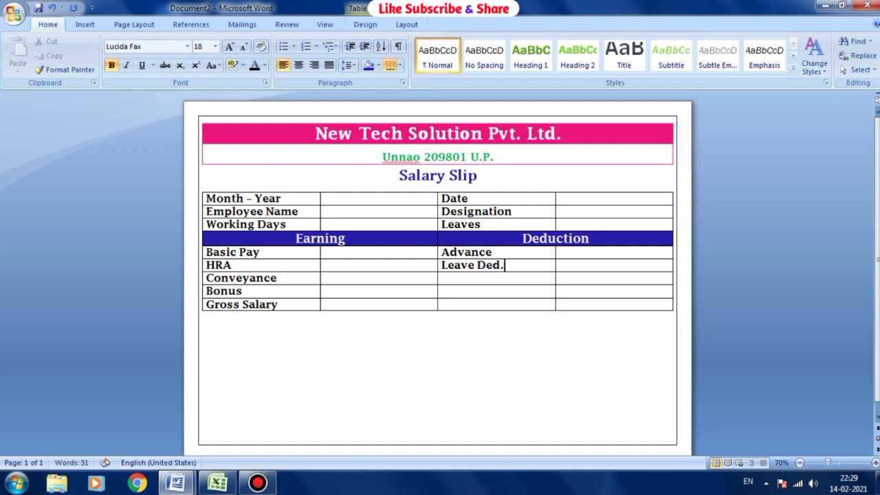
# List ESI, EPF and Total Ded. down the Deduction cells below Leave Ded.
pyautogui.click(262, 252)
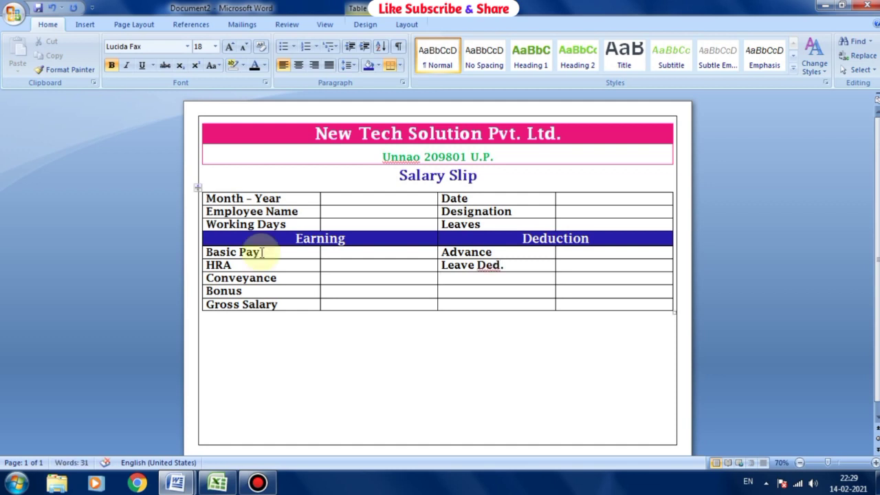
pyautogui.write('ESI')
pyautogui.press('Down')
pyautogui.write('EPF')
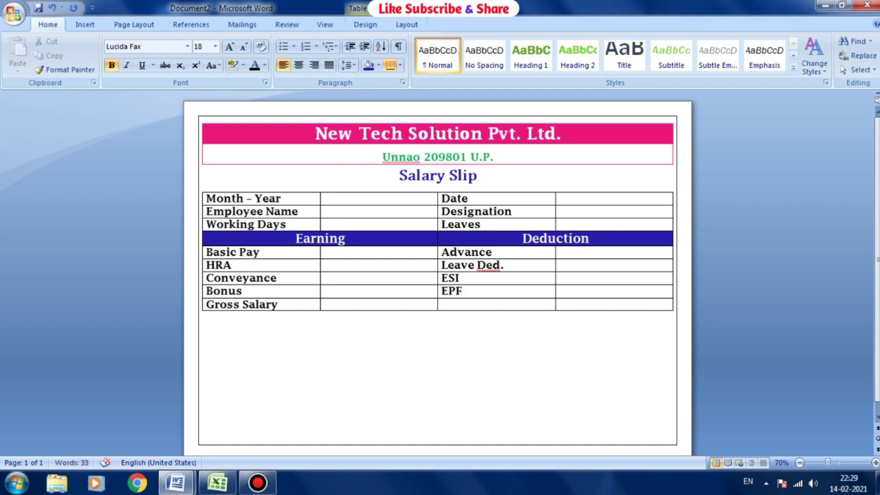
pyautogui.press('Down')
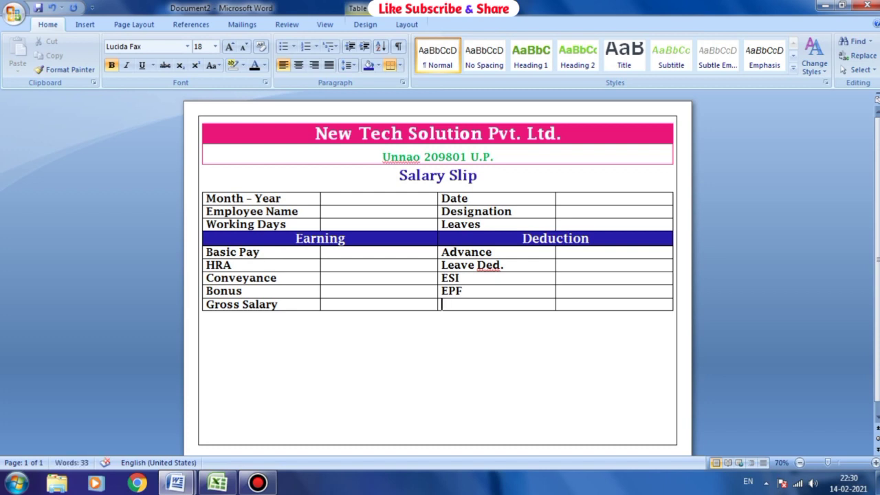
pyautogui.write('T')
pyautogui.write('ou')
pyautogui.press('BackSpace')
pyautogui.write('a')
pyautogui.press('BackSpace')
pyautogui.write('Ded')
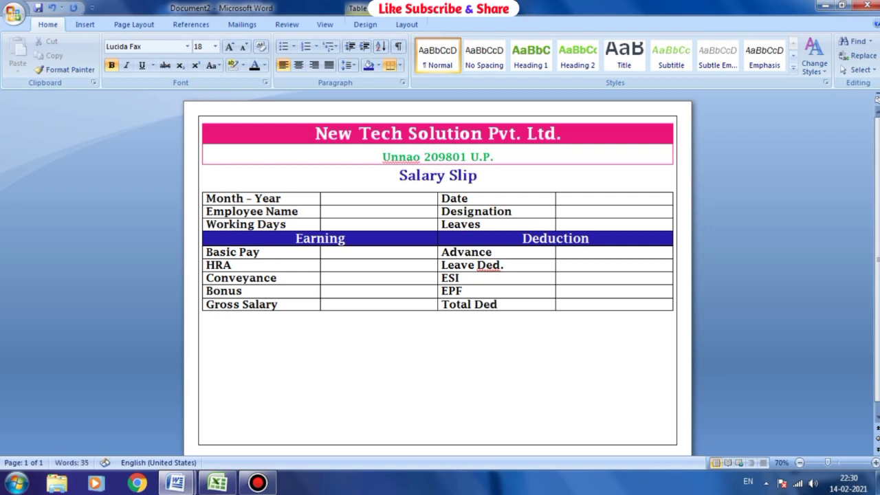
pyautogui.write('.')
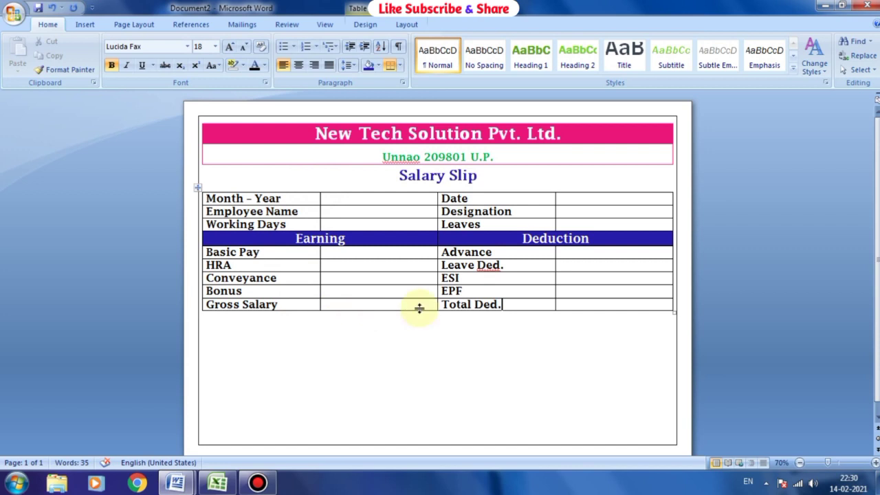
# Add a row below Gross Salary reading Net Salary and Payable Amount.
pyautogui.press('Tab')
pyautogui.press('Tab')
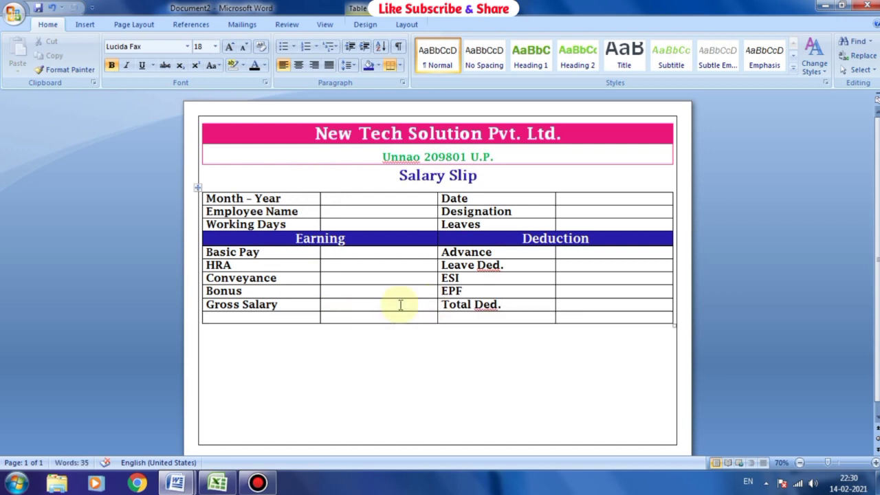
pyautogui.write('N')
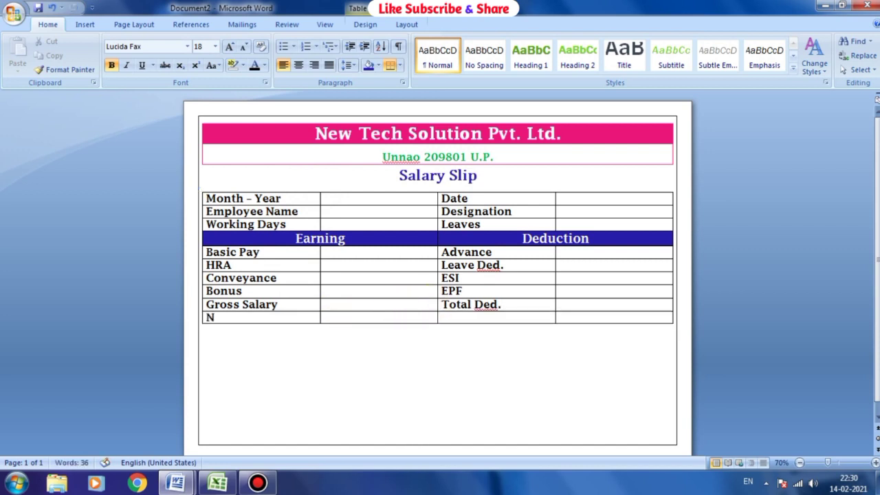
pyautogui.write('et ')
pyautogui.write('S')
pyautogui.write('alary')
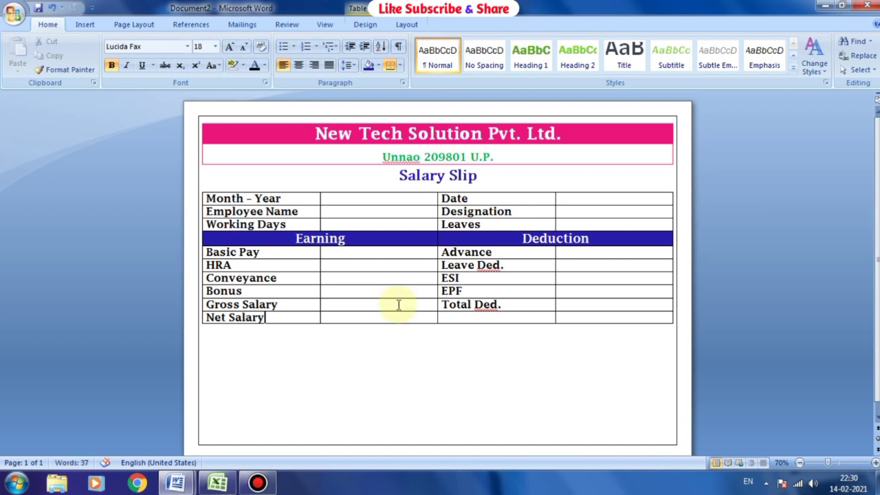
pyautogui.press('Tab')
pyautogui.press('Tab')
pyautogui.write('Pa')
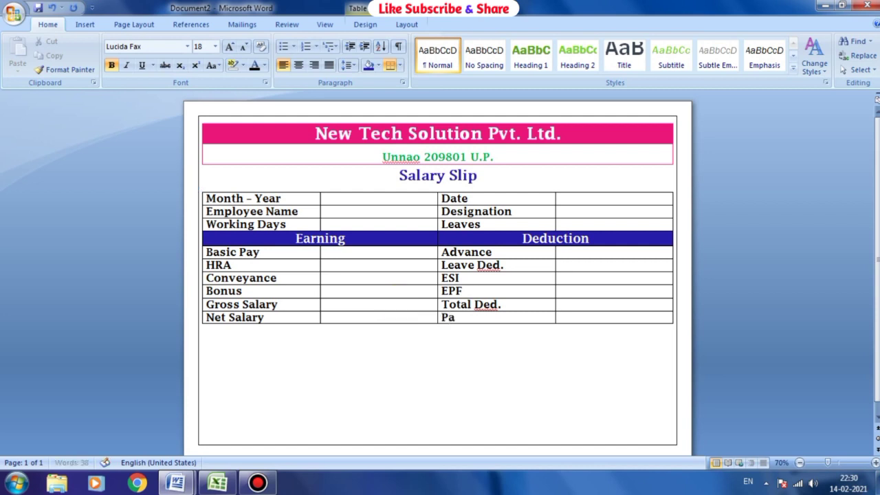
pyautogui.write('yable')
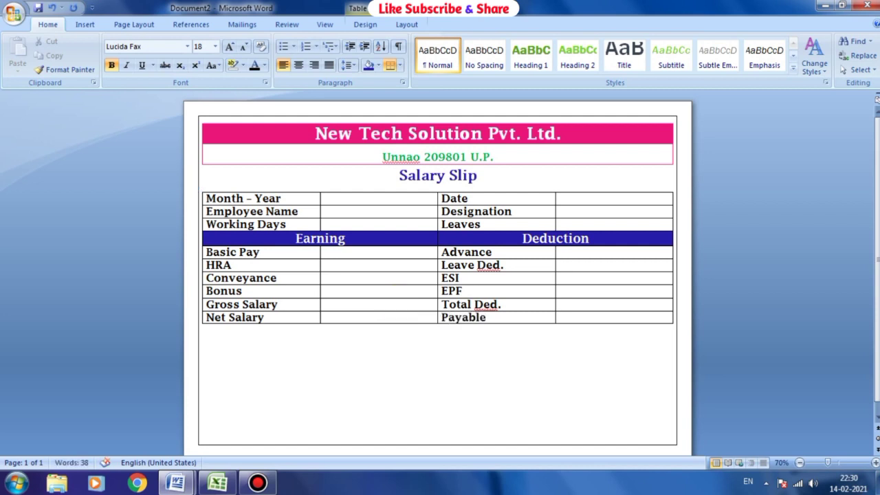
pyautogui.write(' Amount')
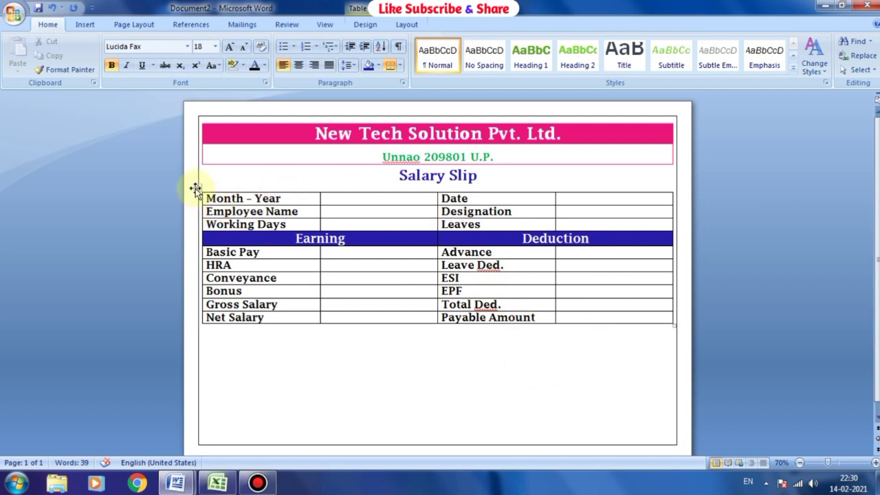
# Set the whole table to 1.5 line spacing.
pyautogui.click(195, 189)
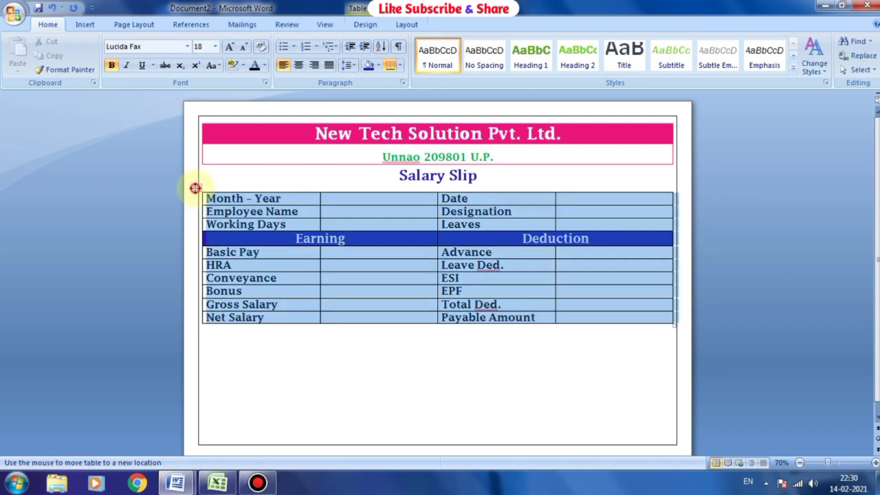
pyautogui.click(348, 64)
pyautogui.click(348, 108)
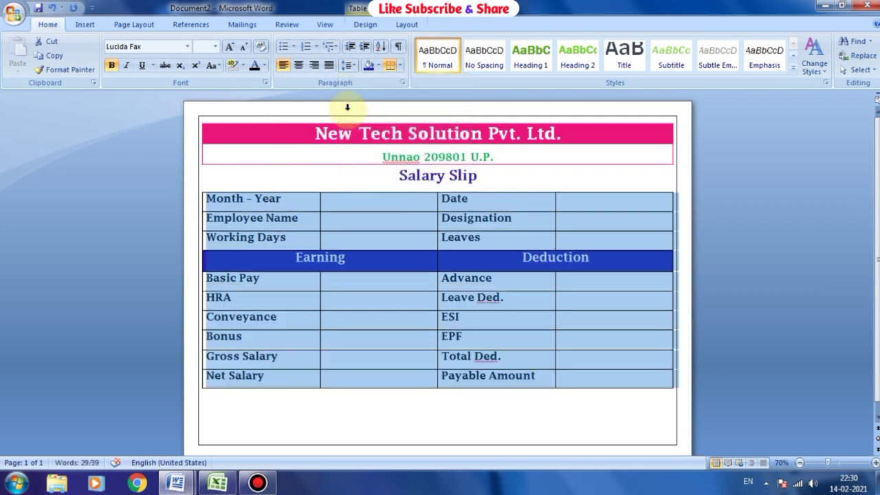
pyautogui.click(261, 419)
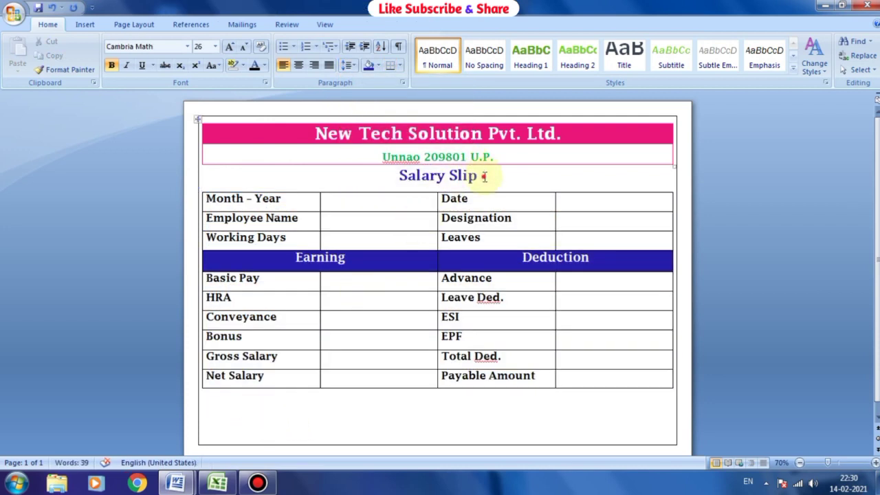
# Add space before the Salary Slip title paragraph.
pyautogui.moveTo(484, 176); pyautogui.dragTo(397, 177)
pyautogui.click(347, 65)
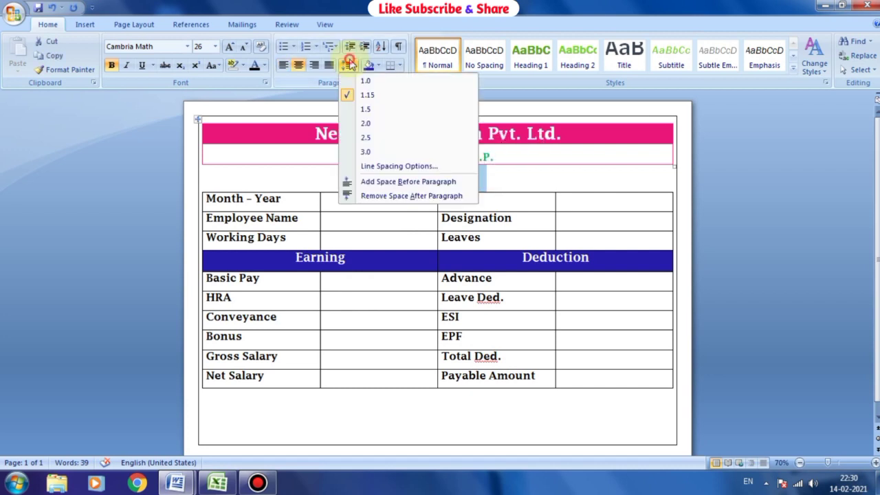
pyautogui.click(383, 181)
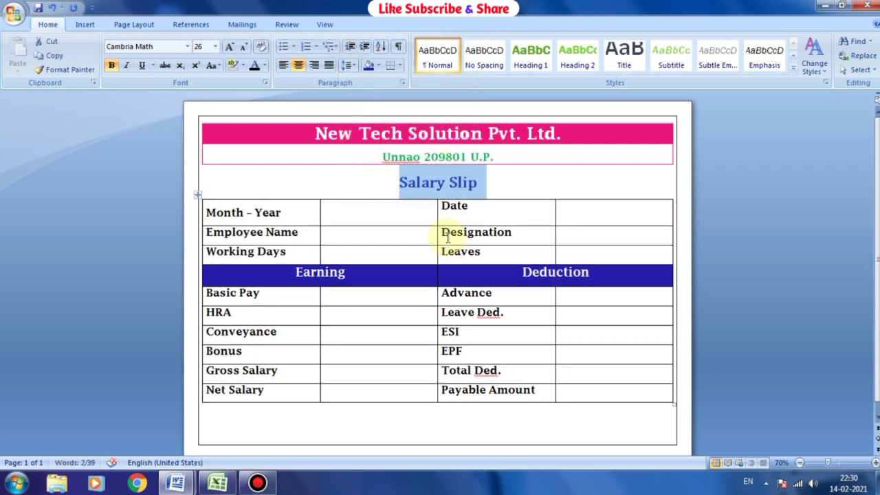
pyautogui.click(491, 181)
pyautogui.scroll(-1, 416, 381)
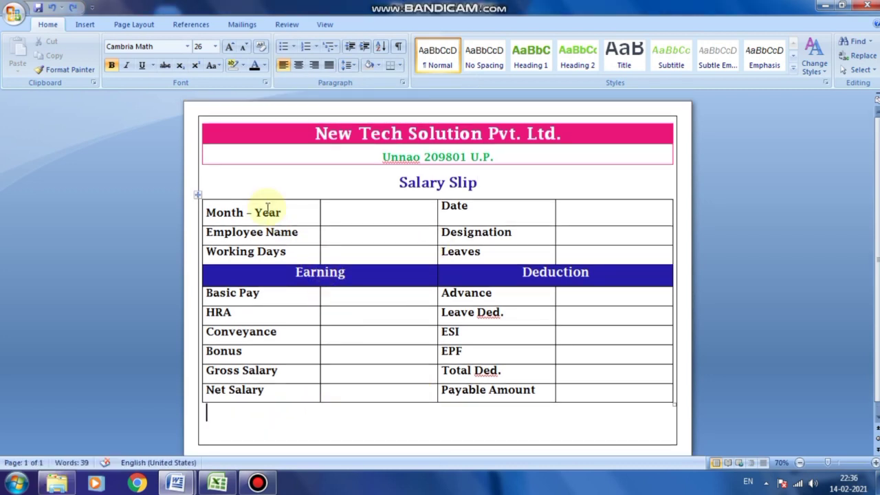
# Shade the Month – Year to Working Days and Date, Designation, Leaves label cells light grey.
pyautogui.moveTo(267, 209); pyautogui.dragTo(272, 256)
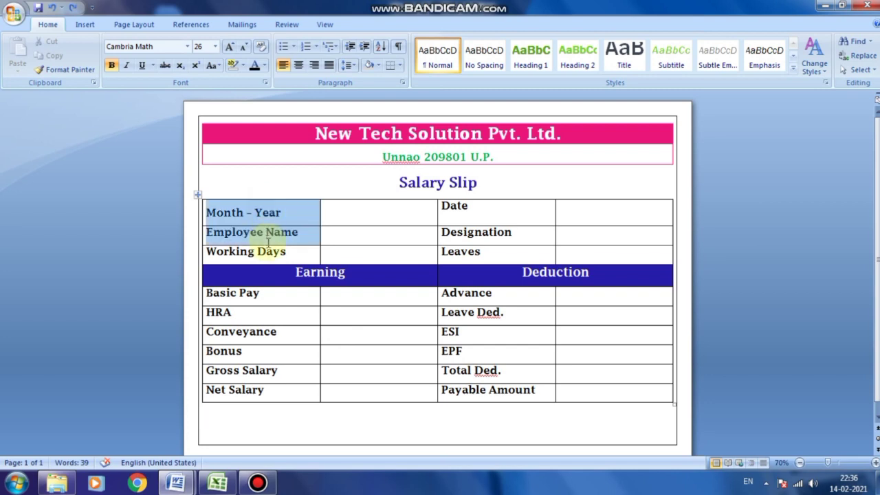
pyautogui.click(377, 67)
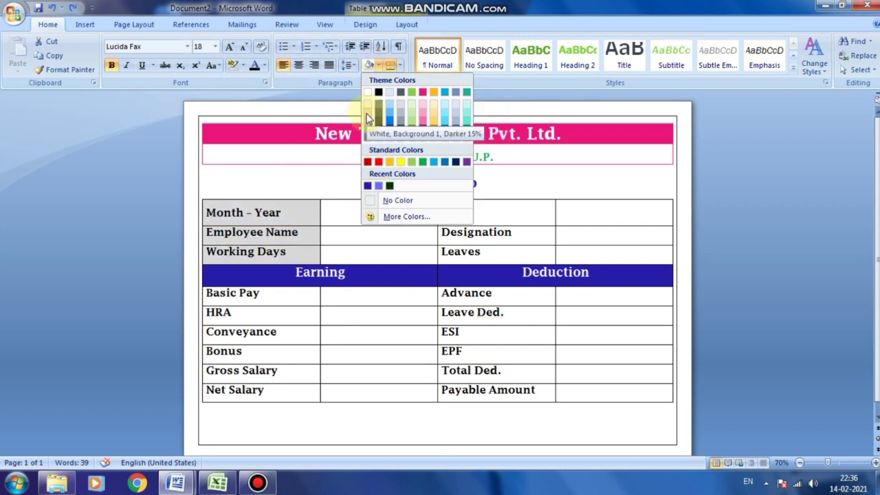
pyautogui.click(368, 119)
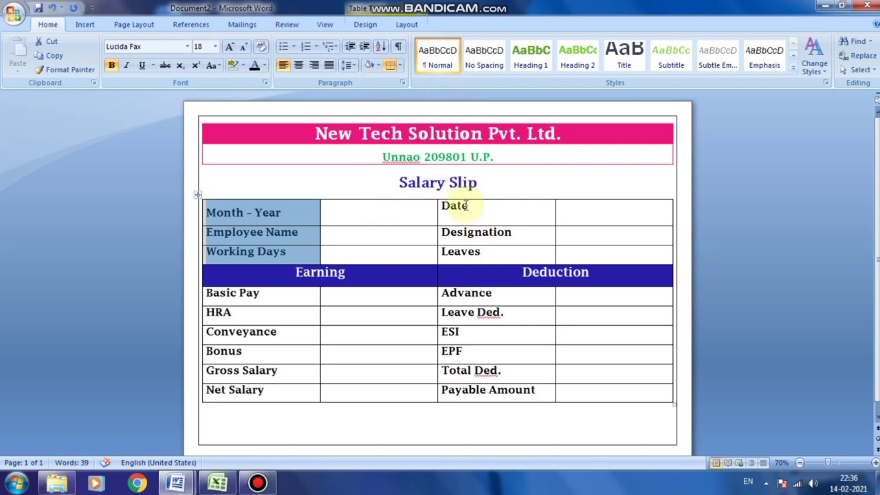
pyautogui.click(467, 213)
pyautogui.moveTo(468, 213); pyautogui.dragTo(467, 251)
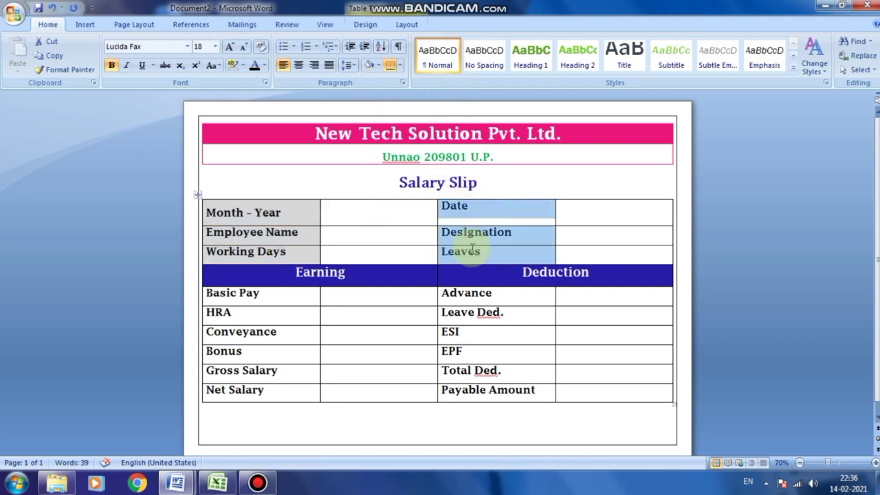
pyautogui.click(369, 65)
# Shade the Basic Pay to Net Salary and Advance to Payable Amount label cells grey.
pyautogui.moveTo(303, 292); pyautogui.dragTo(300, 391)
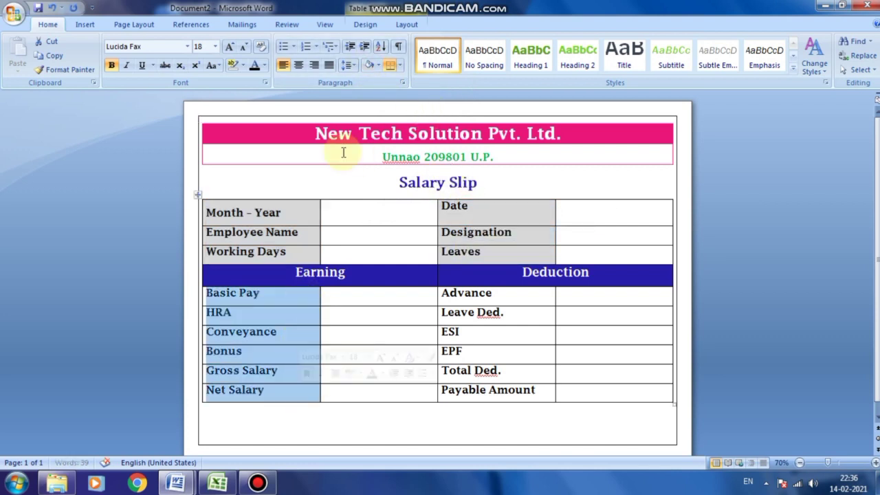
pyautogui.click(370, 65)
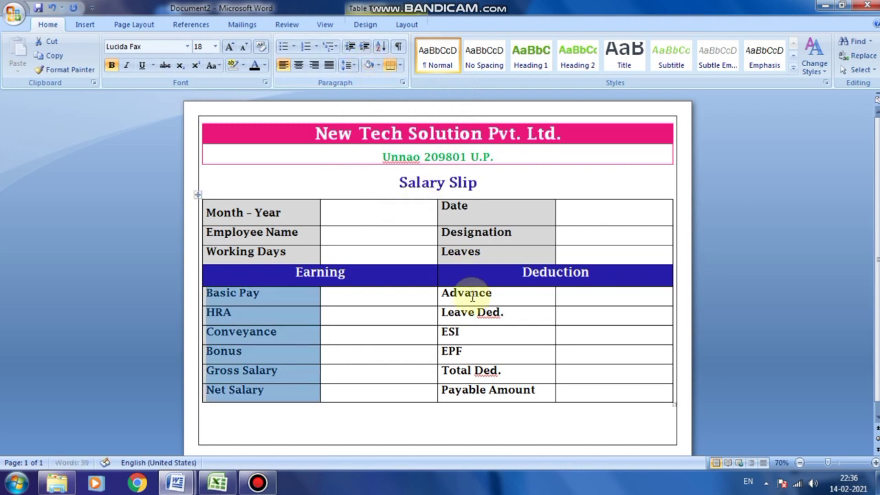
pyautogui.moveTo(468, 292); pyautogui.dragTo(474, 390)
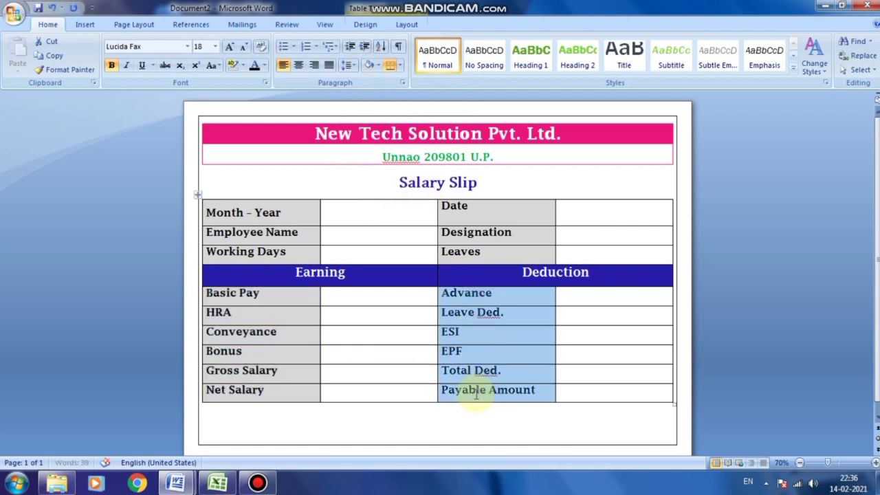
pyautogui.click(365, 66)
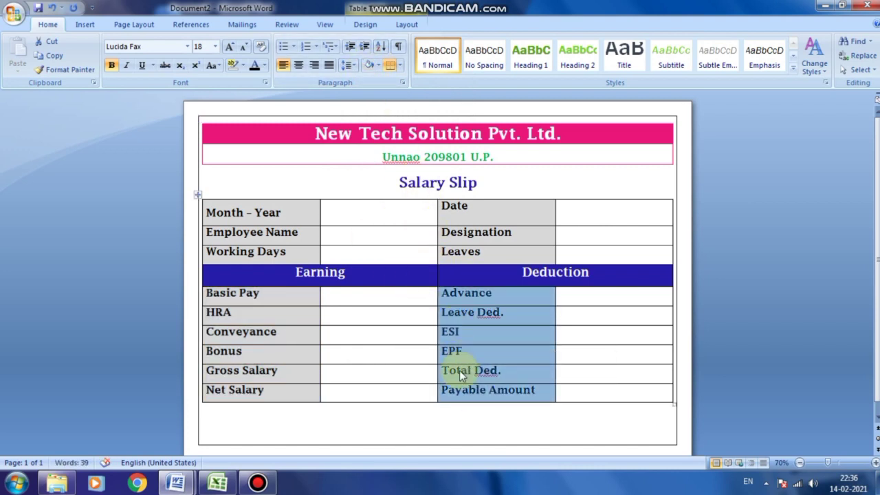
pyautogui.click(358, 431)
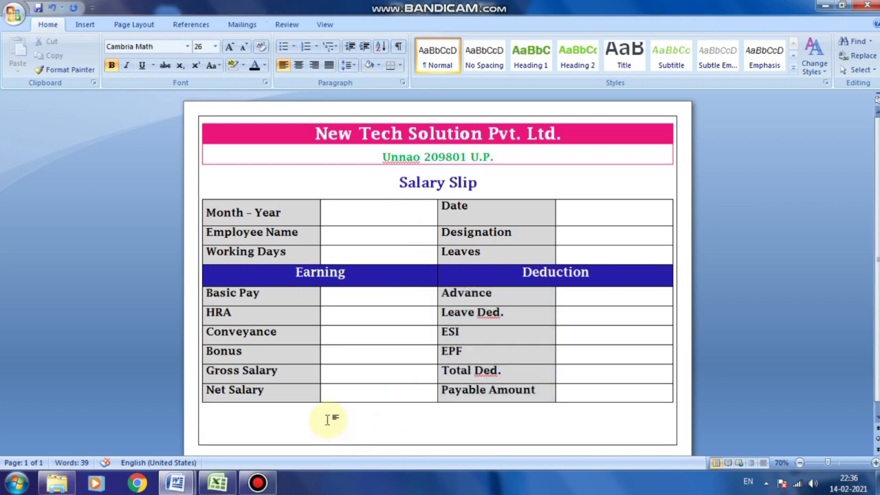
# Type 'Employee Name Director' below the table and format it as 20-pt Lucida Handwriting.
pyautogui.write('Em')
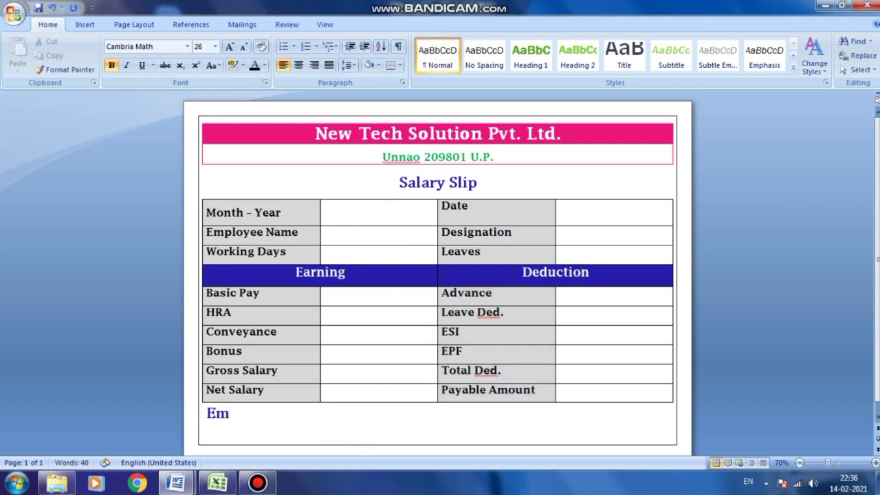
pyautogui.write('ployee')
pyautogui.write(' Name')
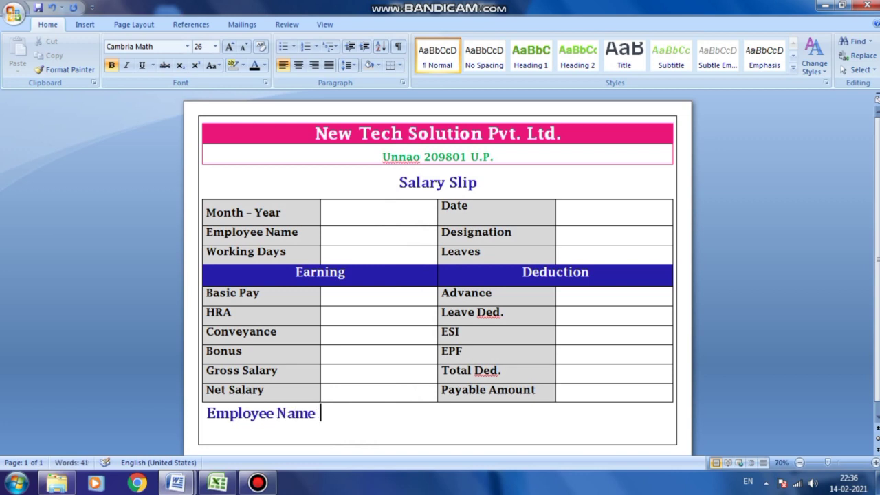
pyautogui.write(' Directo')
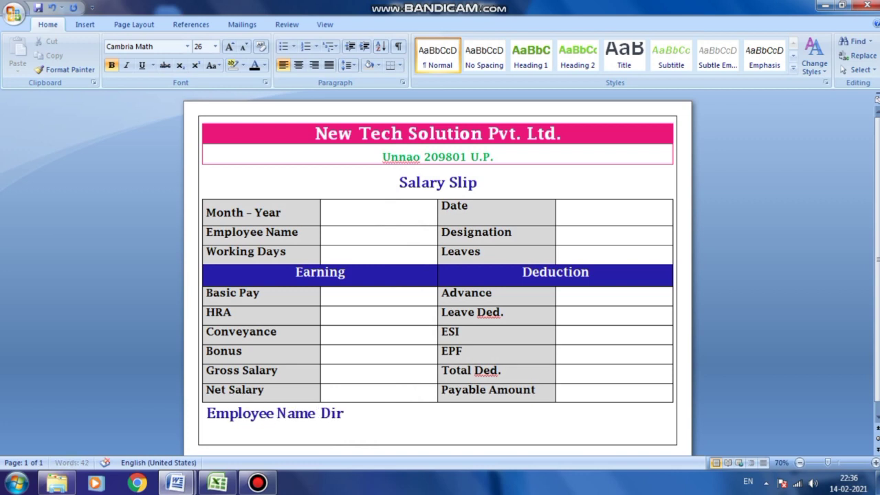
pyautogui.write('r')
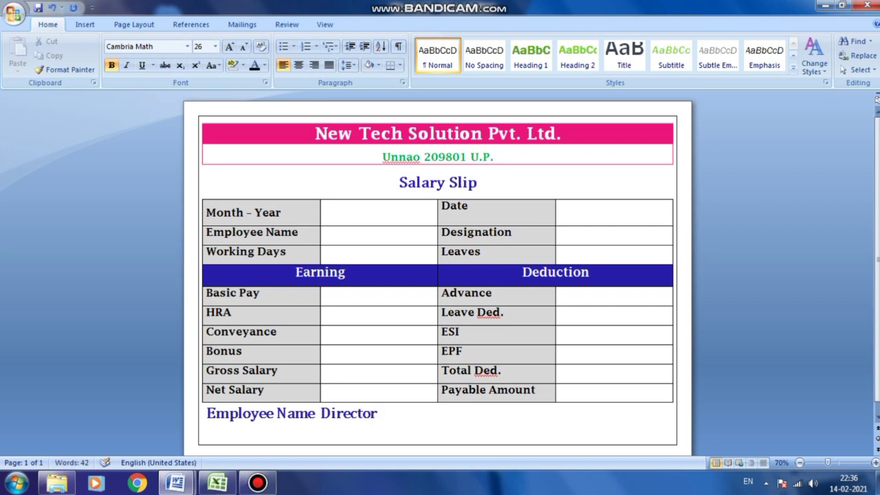
pyautogui.moveTo(379, 418); pyautogui.dragTo(233, 421)
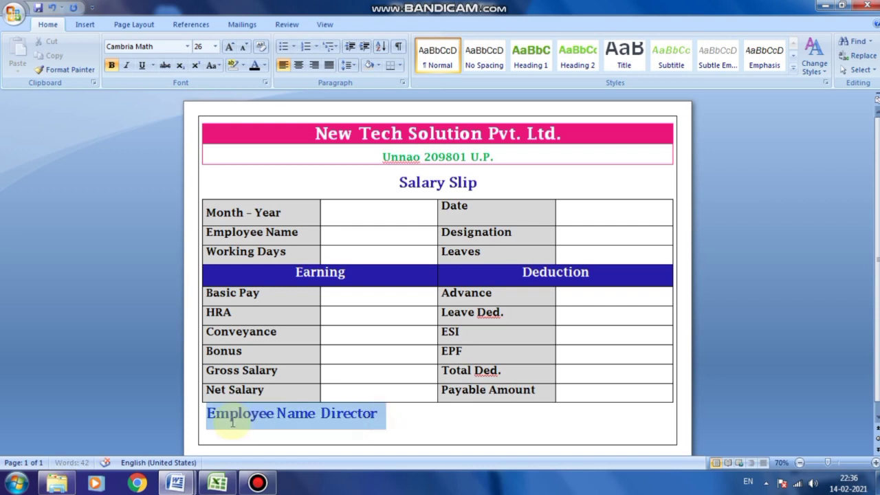
pyautogui.click(215, 47)
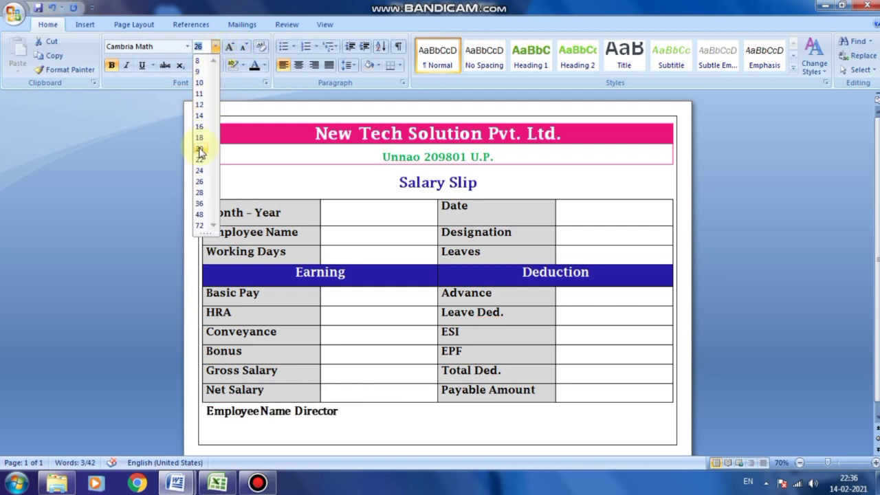
pyautogui.click(199, 149)
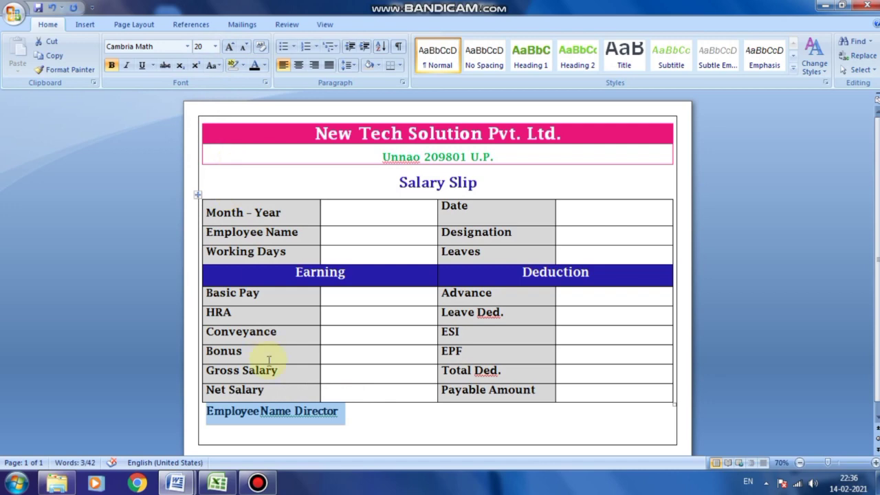
pyautogui.click(187, 47)
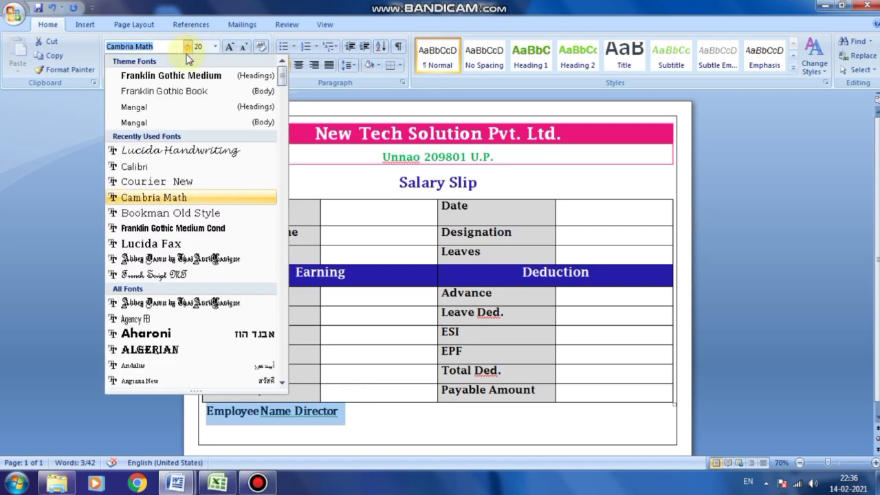
pyautogui.click(199, 158)
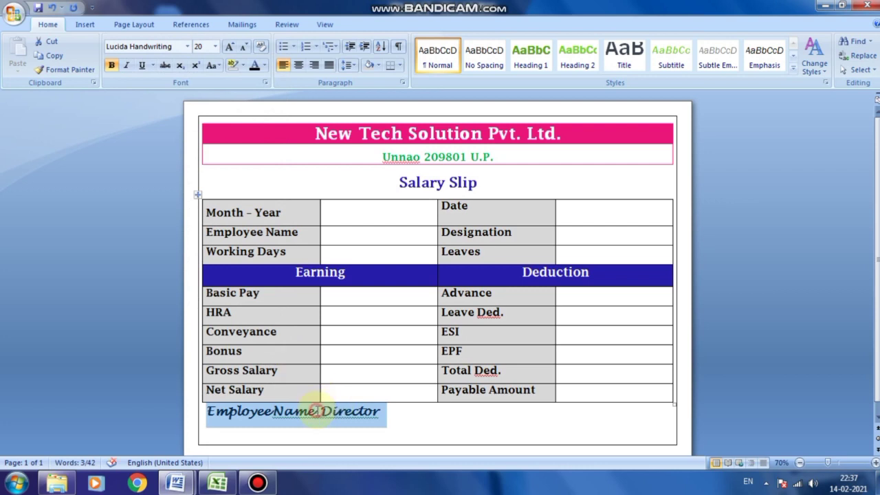
pyautogui.click(314, 410)
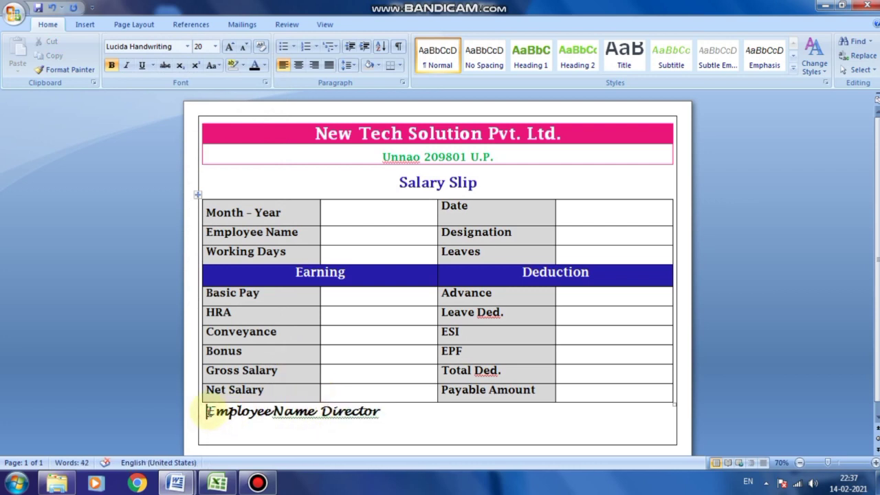
# Add a line above the names holding two dotted signature lines, left and right.
pyautogui.press('Return')
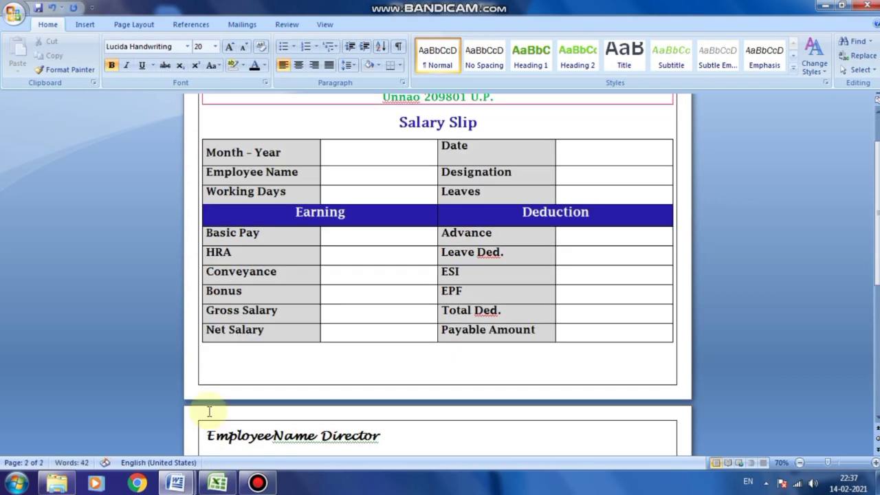
pyautogui.hotkey('shift', 'Right')
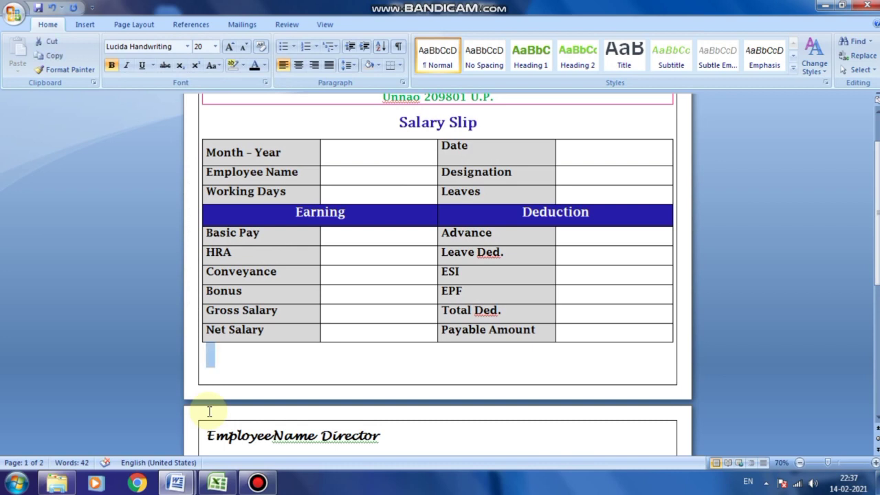
pyautogui.hotkey('shift', 'Down')
pyautogui.press('Left')
pyautogui.click(214, 362)
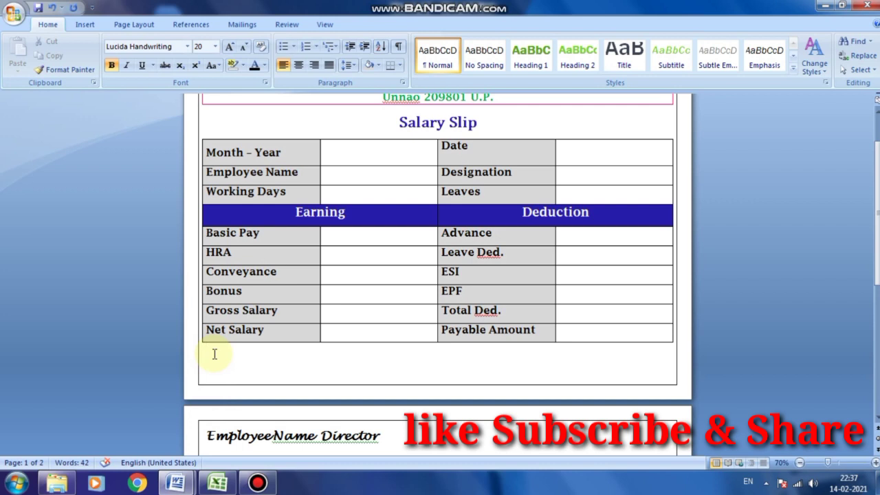
pyautogui.write('..............')
pyautogui.write('...')
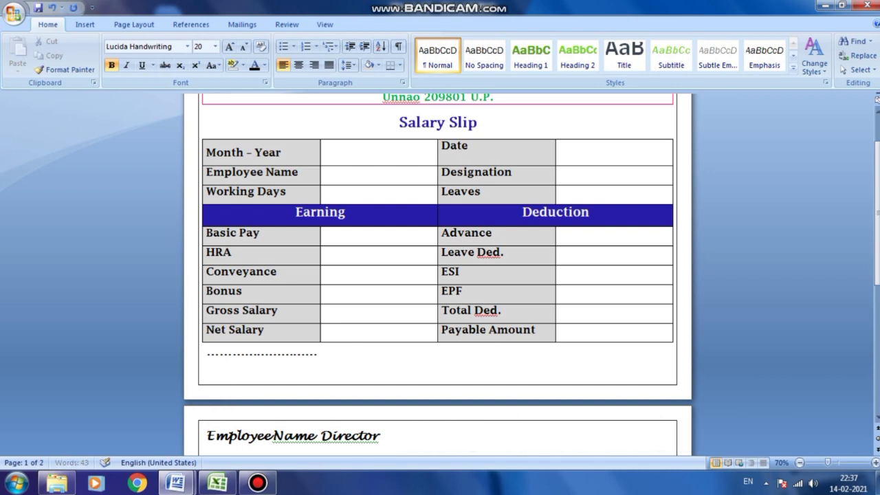
pyautogui.write('                                                            .............')
pyautogui.write('..')
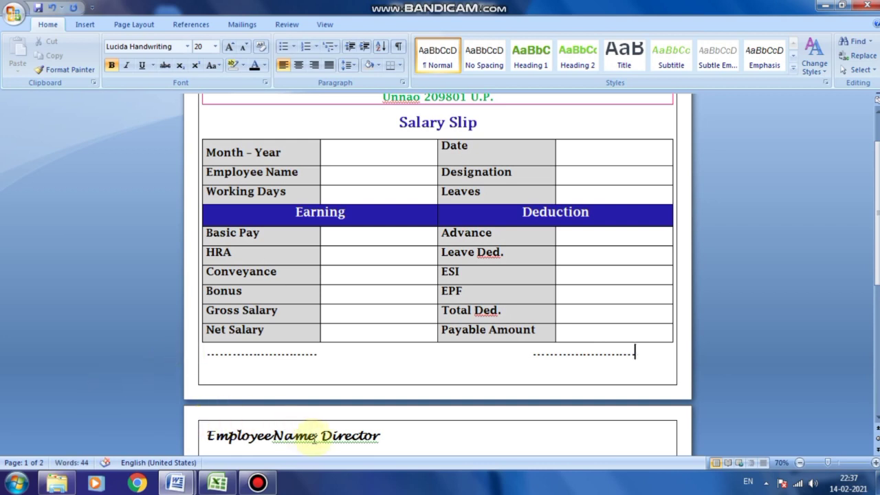
# Space Director out to the right so it sits apart from Employee Name.
pyautogui.click(324, 435)
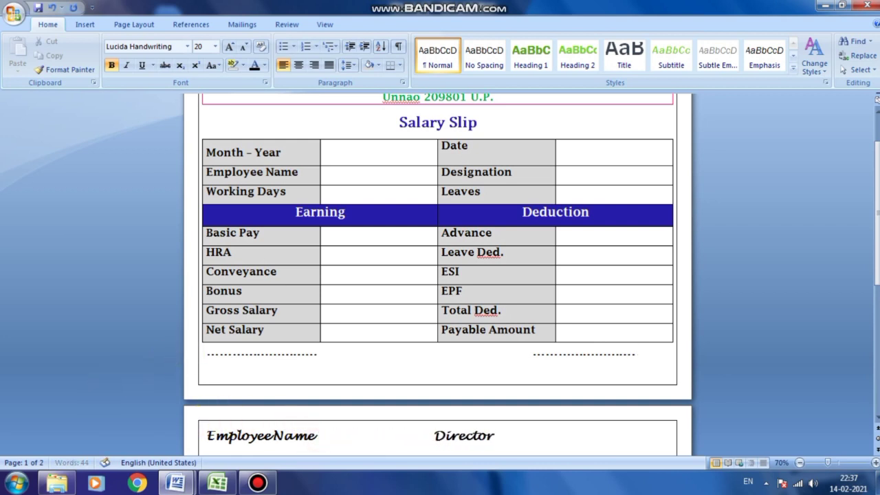
pyautogui.click(205, 436)
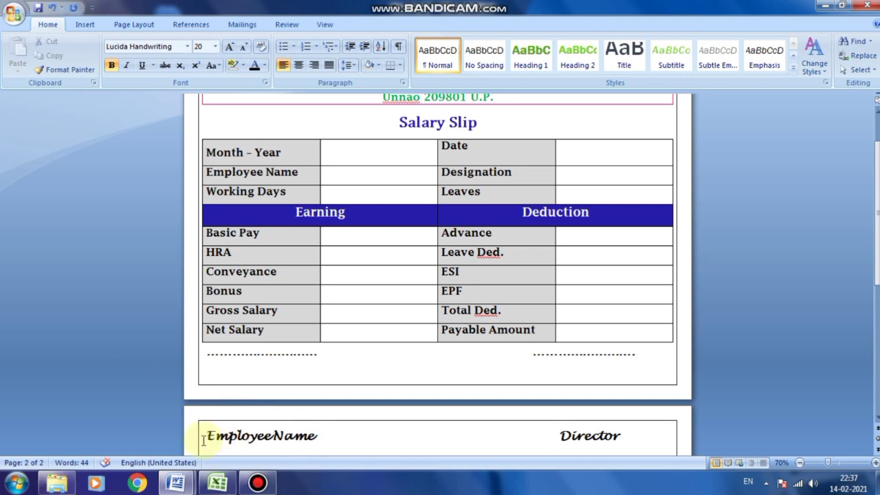
pyautogui.click(369, 435)
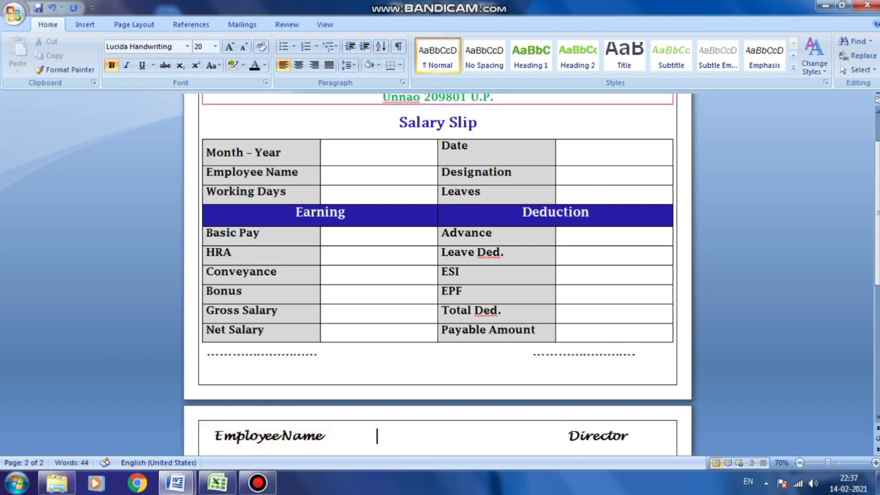
pyautogui.press('Delete')
pyautogui.press('Delete')
pyautogui.click(521, 360)
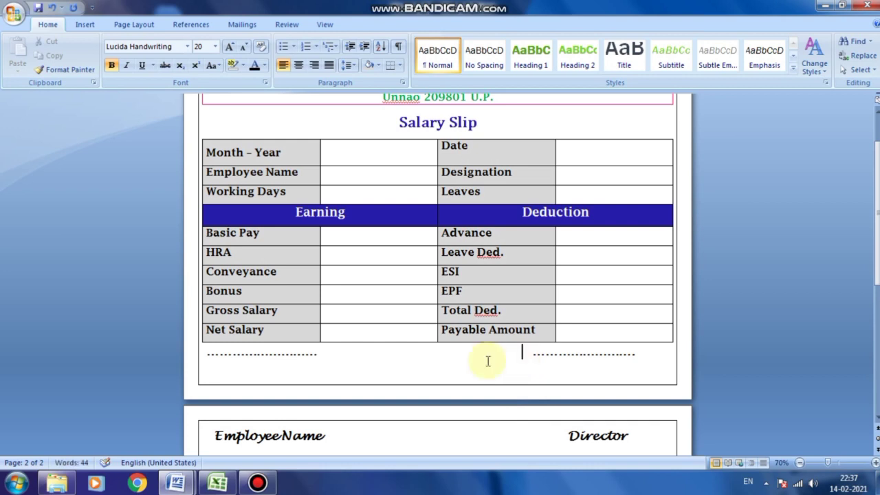
# Give the signature lines 1.0 line spacing and remove the space after them.
pyautogui.click(206, 358)
pyautogui.moveTo(206, 358); pyautogui.dragTo(638, 412)
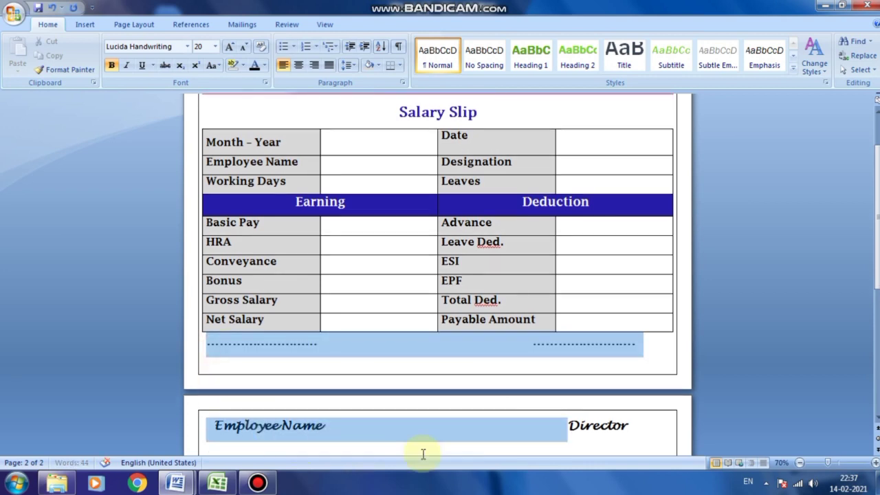
pyautogui.click(348, 64)
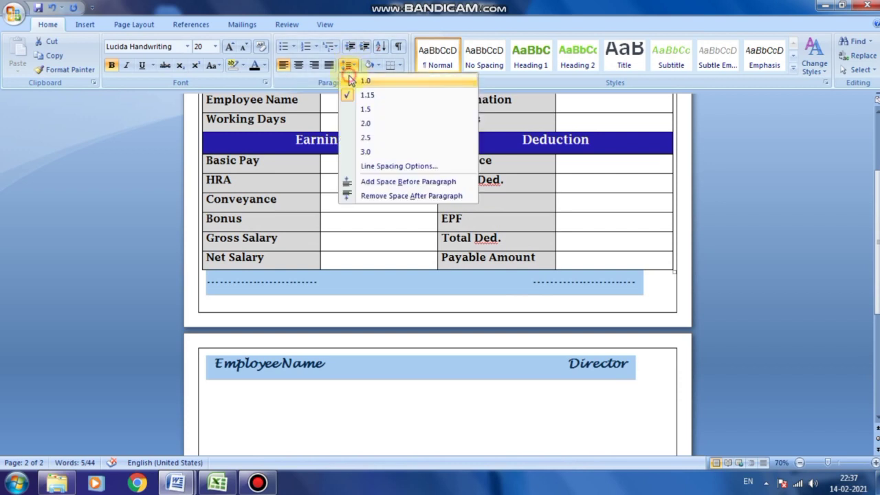
pyautogui.click(351, 80)
pyautogui.click(348, 66)
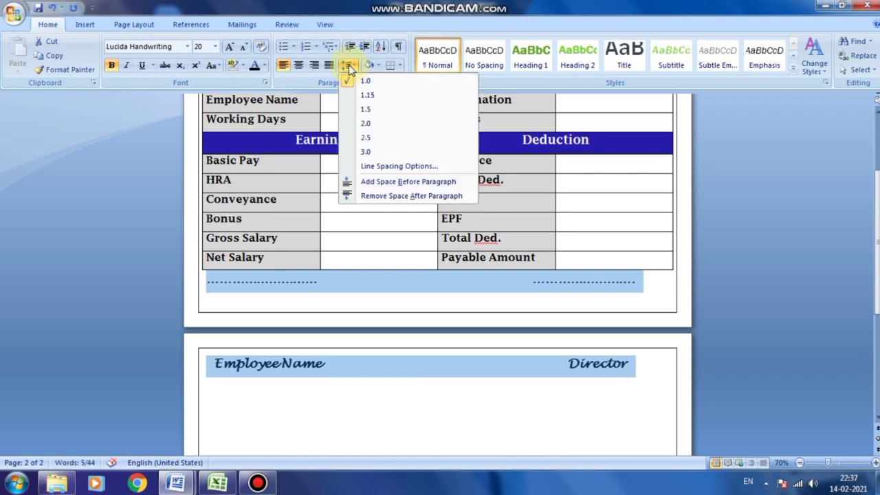
pyautogui.click(380, 196)
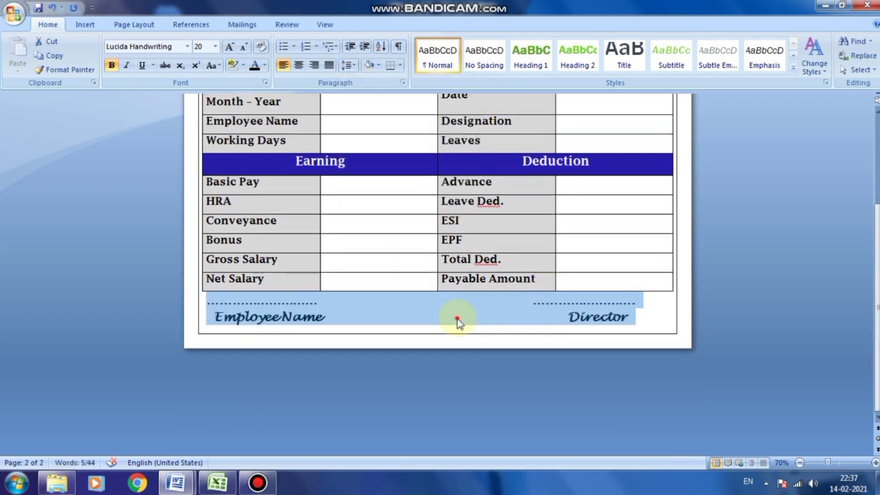
pyautogui.click(459, 323)
pyautogui.scroll(3, 409, 320)
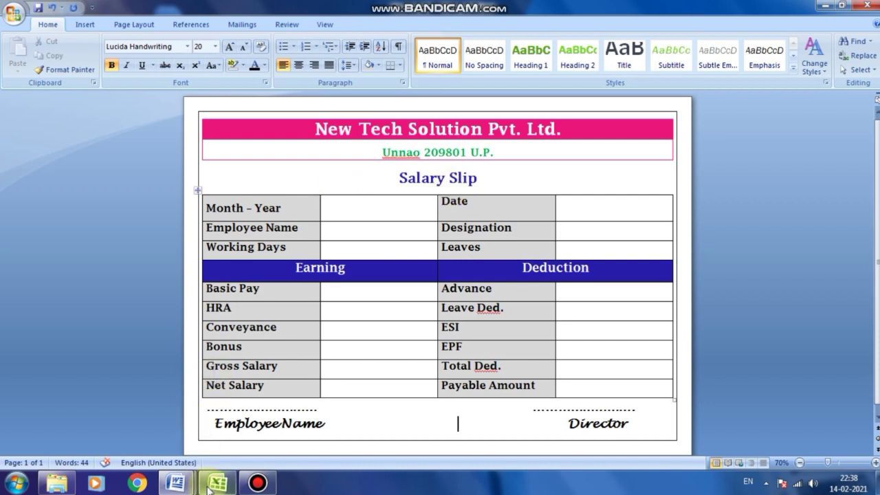
# Review the finished one-page salary slip with its signature lines.
pyautogui.moveTo(210, 487)
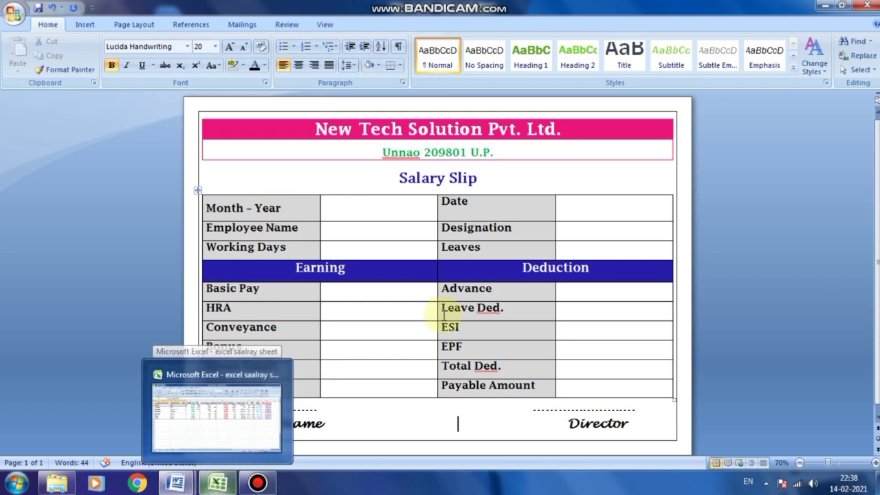